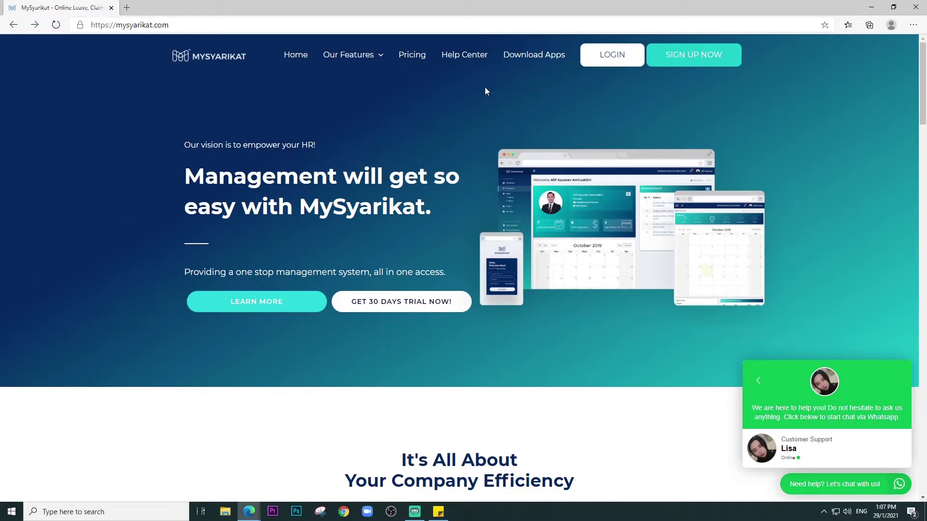
- Begin the company sign-up with name mysyarikat.com, 1 - 5 employees and the saved contact email
{"action": "left_click", "coordinate": [664, 57]}
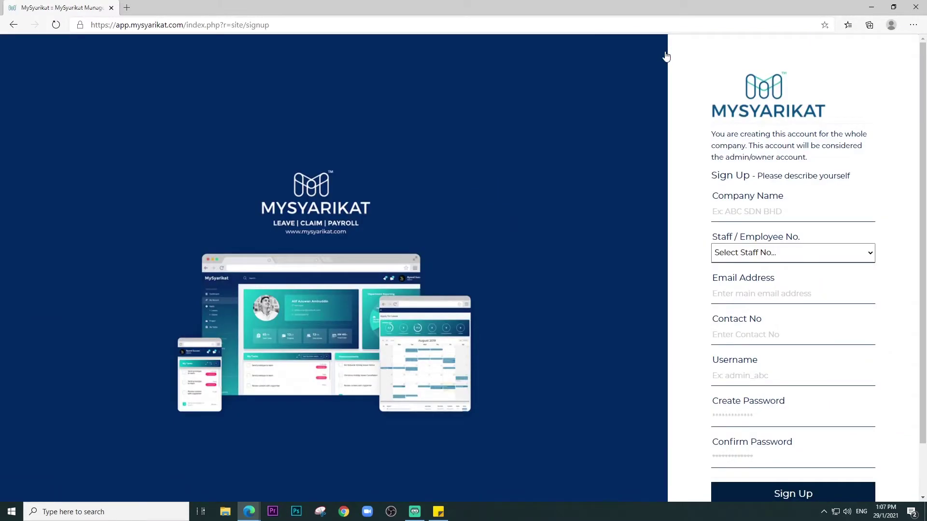
{"action": "left_click", "coordinate": [726, 215]}
{"action": "type", "text": "m"}
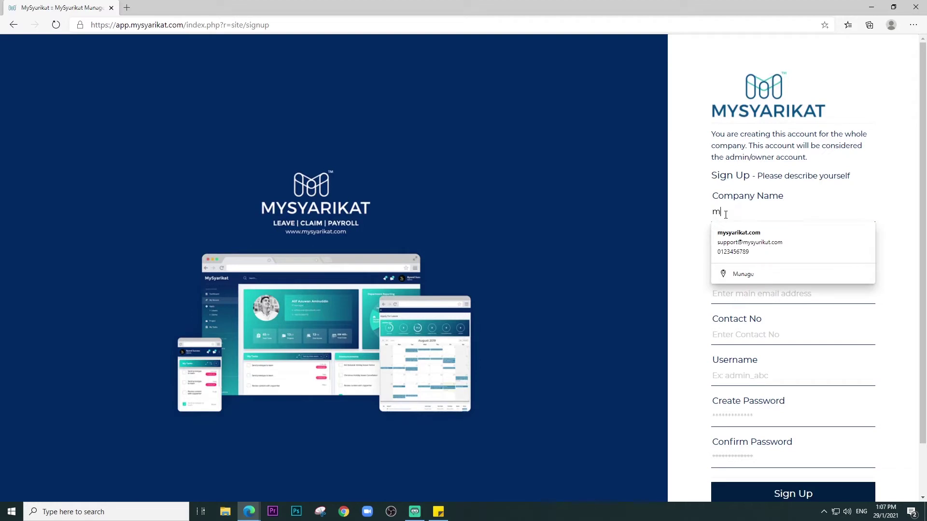
{"action": "type", "text": "ysyarikat.com"}
{"action": "left_click", "coordinate": [639, 235]}
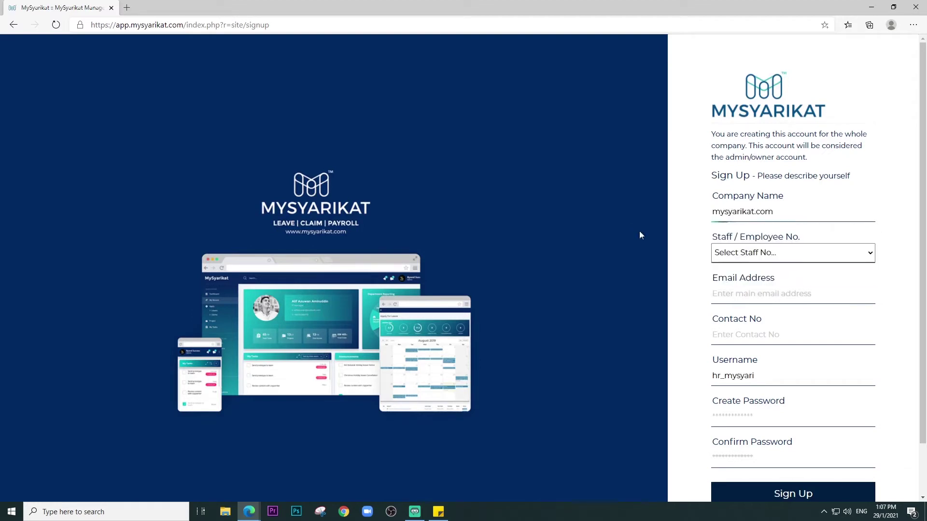
{"action": "left_click", "coordinate": [792, 252]}
{"action": "left_click", "coordinate": [772, 273]}
{"action": "left_click", "coordinate": [732, 294]}
{"action": "type", "text": "suppoert"}
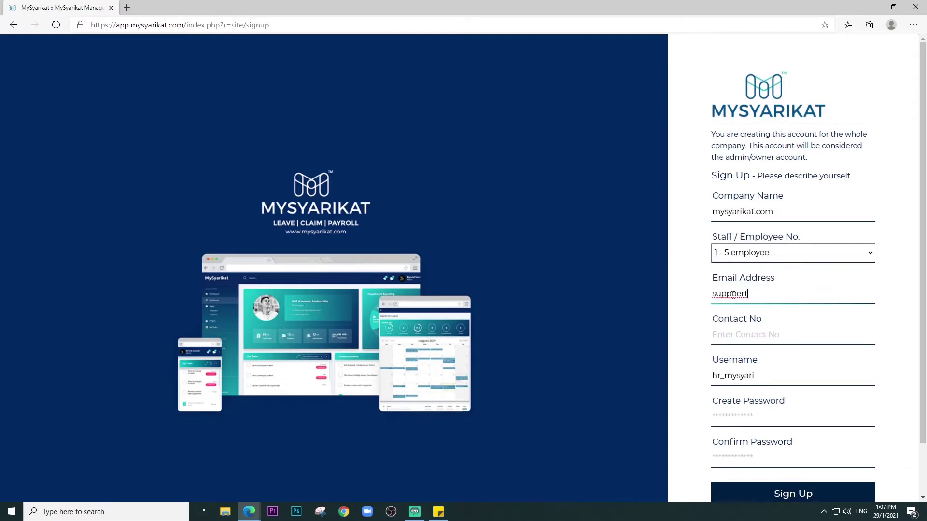
{"action": "key", "text": "BackSpace"}
{"action": "key", "text": "BackSpace"}
{"action": "key", "text": "BackSpace"}
{"action": "left_click", "coordinate": [743, 311]}
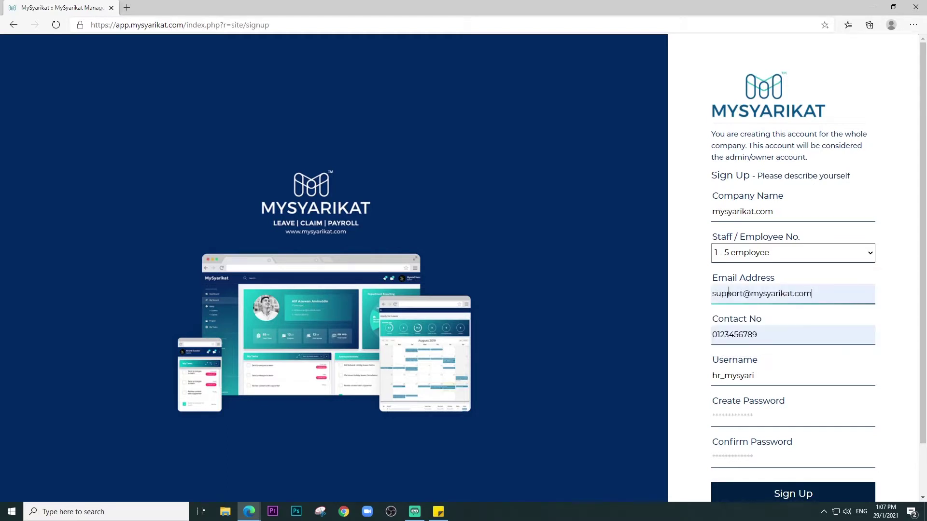
- Enter the admin username and account password with confirmation, and submit the sign-up form
{"action": "double_click", "coordinate": [733, 376]}
{"action": "type", "text": "hr_mysyarikat"}
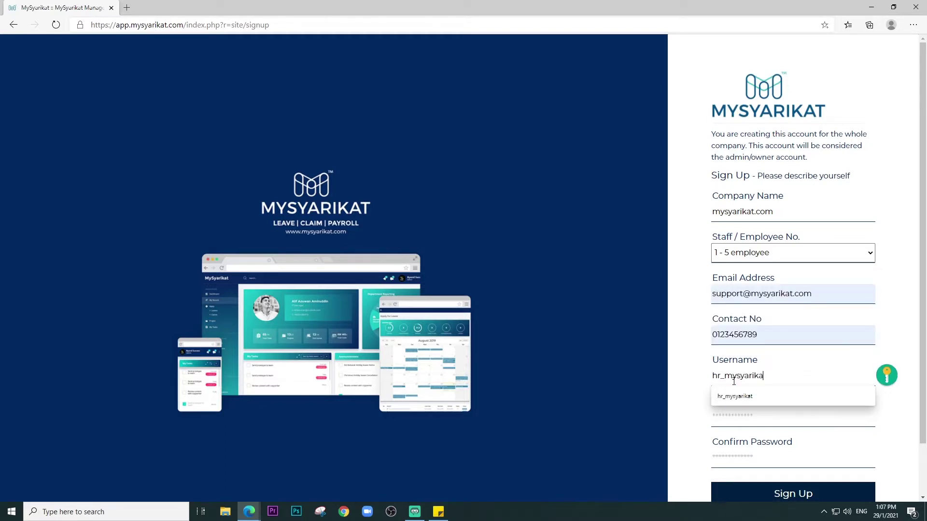
{"action": "left_click", "coordinate": [736, 411]}
{"action": "type", "text": "1234567"}
{"action": "left_click", "coordinate": [748, 452]}
{"action": "type", "text": "123"}
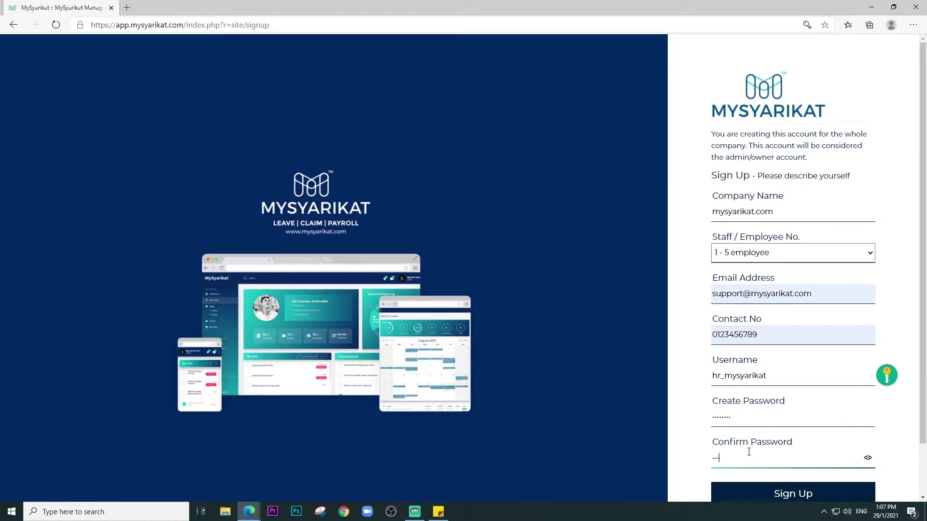
{"action": "type", "text": "4567"}
{"action": "scroll", "coordinate": [749, 451], "scroll_direction": "down", "scroll_amount": 1}
{"action": "key", "text": "Return"}
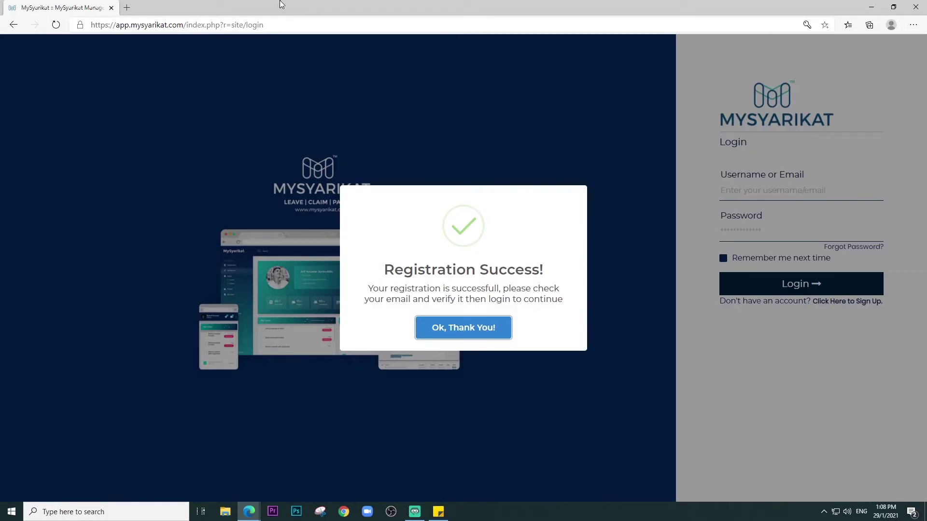
- In the mail inbox, open the MySyarikat welcome email and follow its confirmation link
{"action": "mouse_move", "coordinate": [249, 512]}
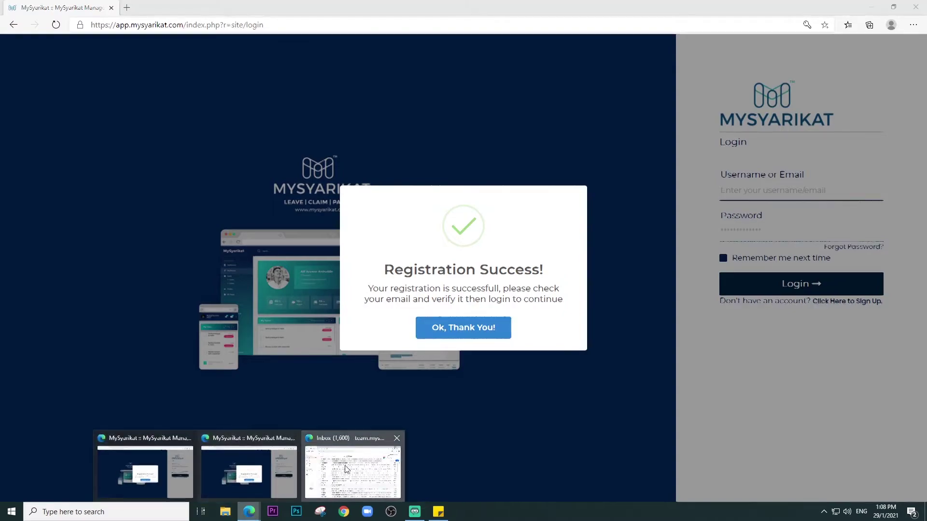
{"action": "left_click", "coordinate": [354, 471]}
{"action": "left_click", "coordinate": [285, 127]}
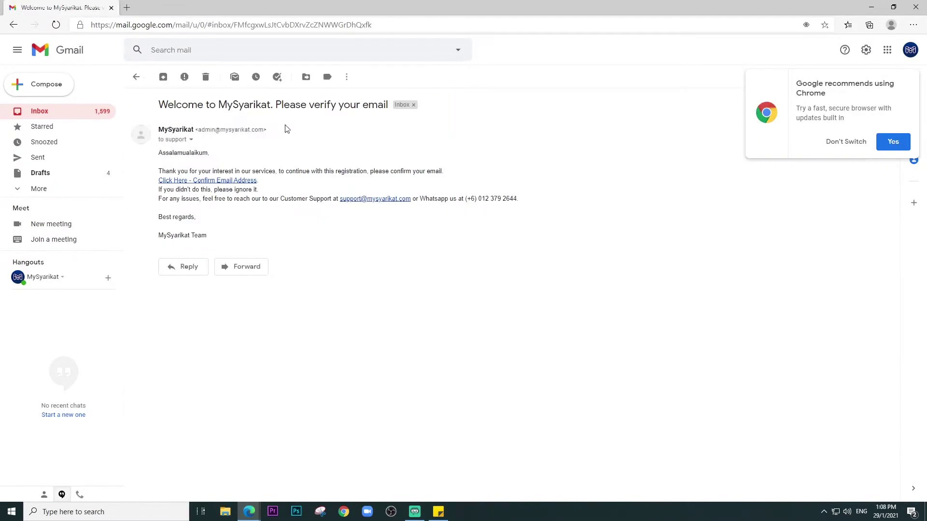
{"action": "left_click", "coordinate": [237, 181]}
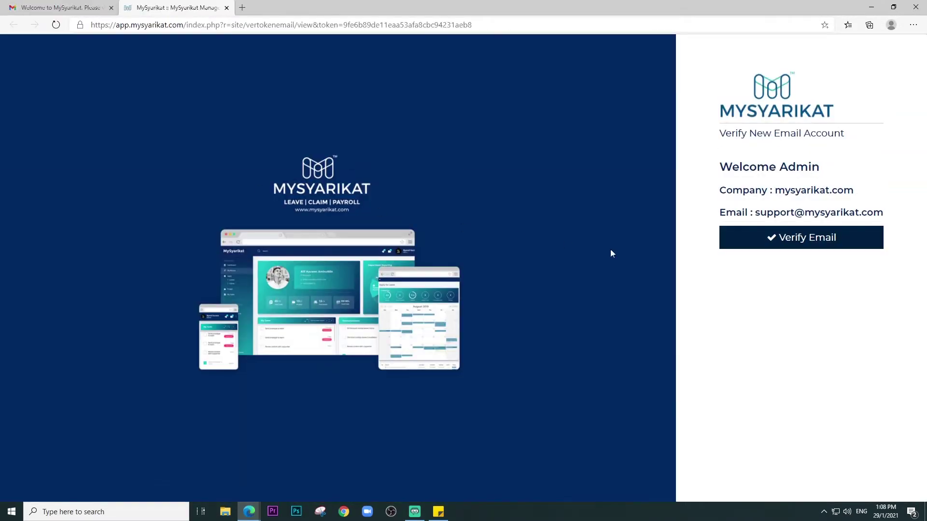
- Verify the account email, then log in with the admin username and password
{"action": "left_click", "coordinate": [782, 239]}
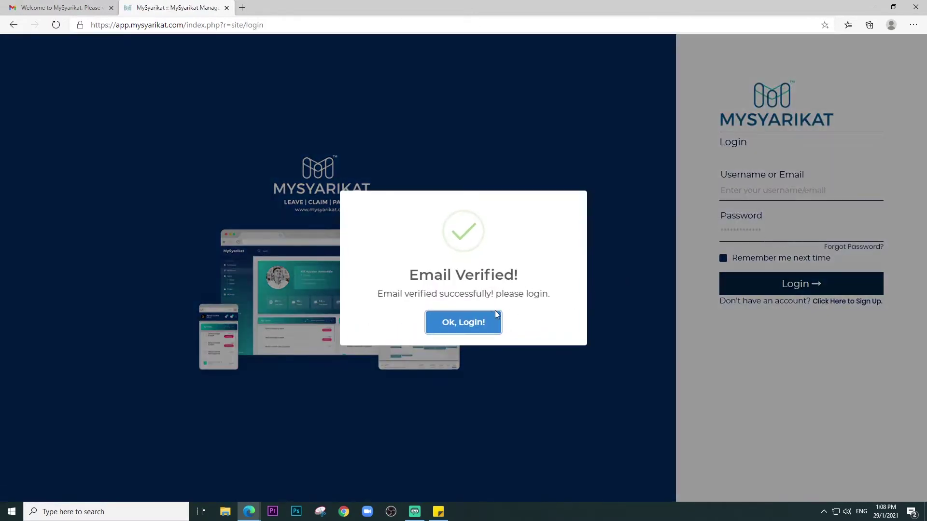
{"action": "left_click", "coordinate": [473, 320]}
{"action": "left_click", "coordinate": [747, 192]}
{"action": "type", "text": "hr_mysyarikat"}
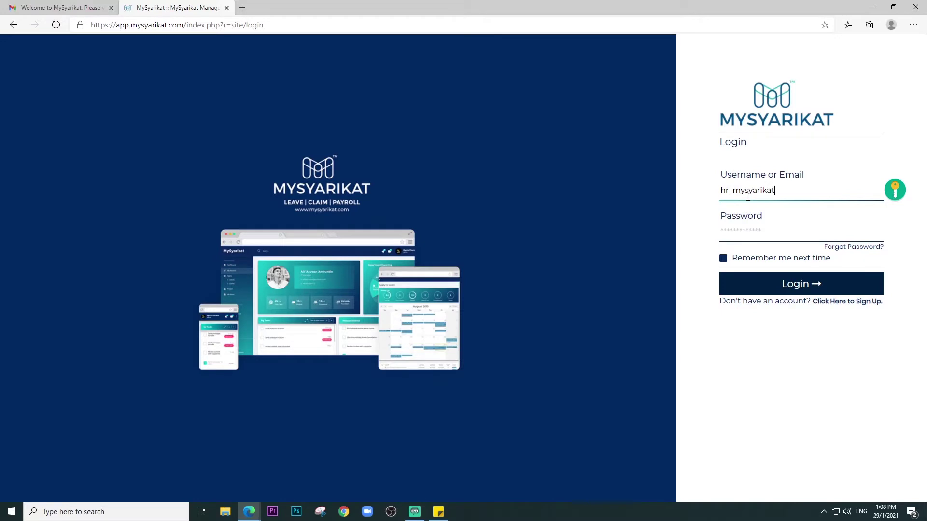
{"action": "key", "text": "Tab"}
{"action": "type", "text": "h"}
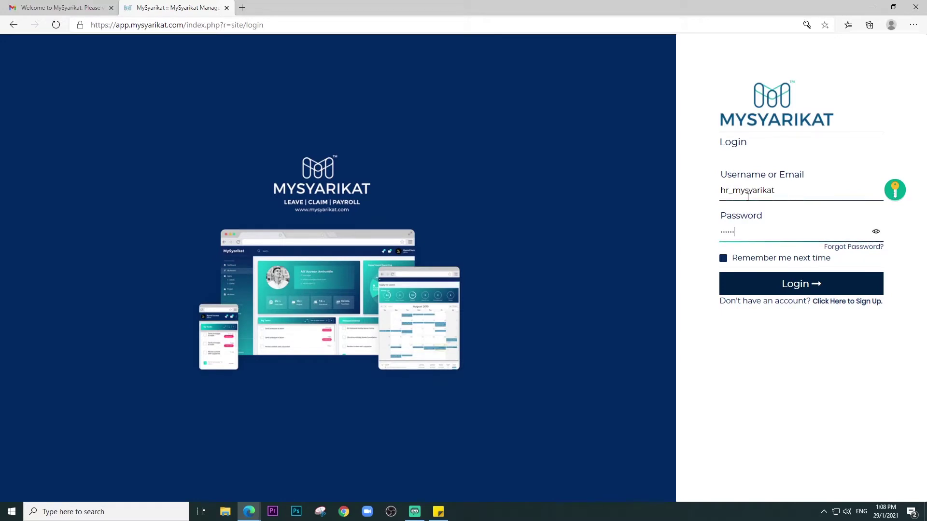
{"action": "key", "text": "Return"}
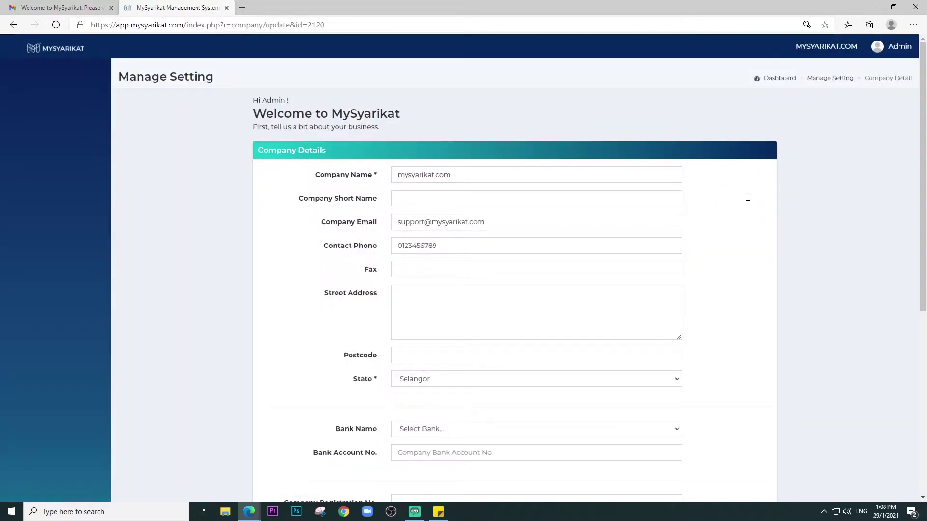
- Fill the company short name, contact and address details from the saved suggestions
{"action": "left_click", "coordinate": [442, 200]}
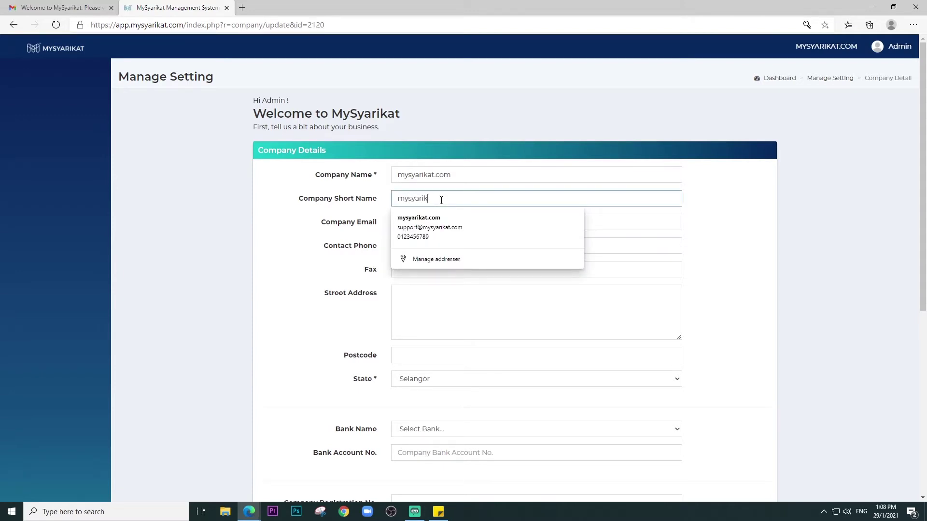
{"action": "key", "text": "Down"}
{"action": "key", "text": "Return"}
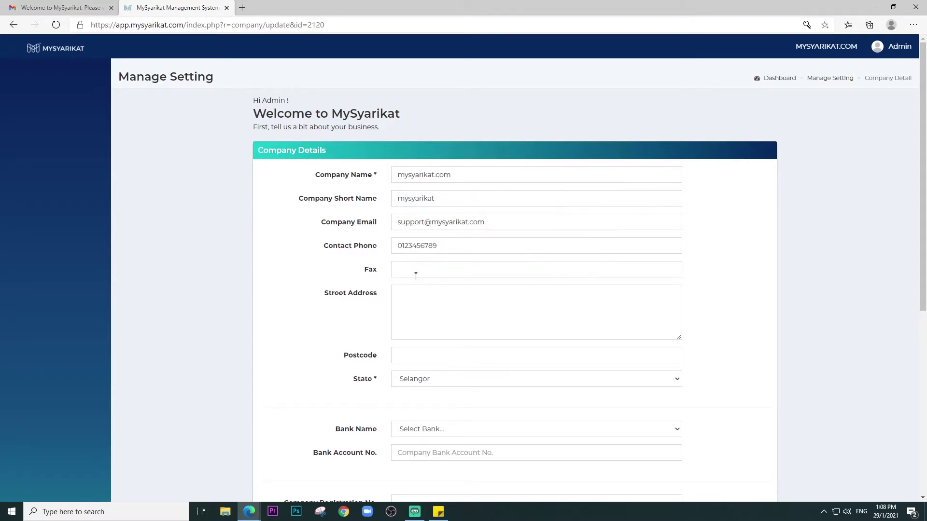
{"action": "left_click", "coordinate": [415, 290]}
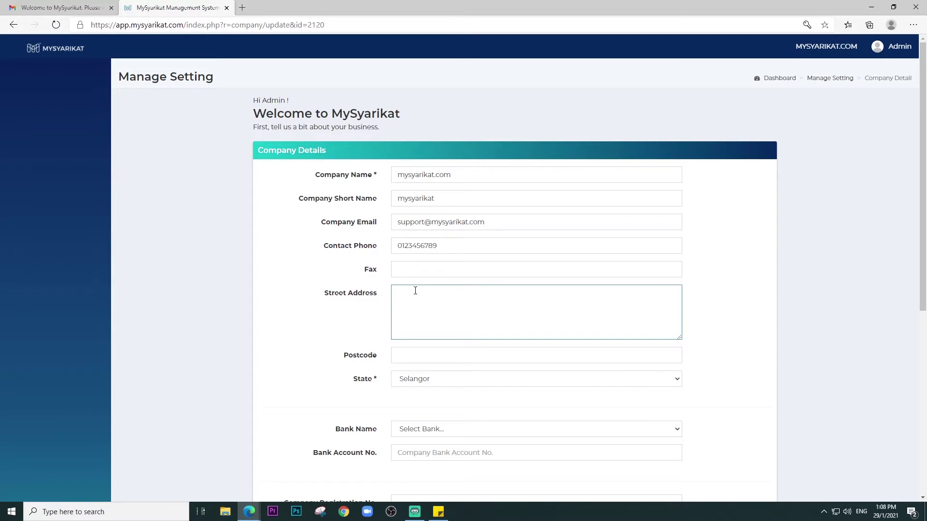
{"action": "scroll", "coordinate": [410, 291], "scroll_direction": "down", "scroll_amount": 3}
{"action": "left_click", "coordinate": [413, 214]}
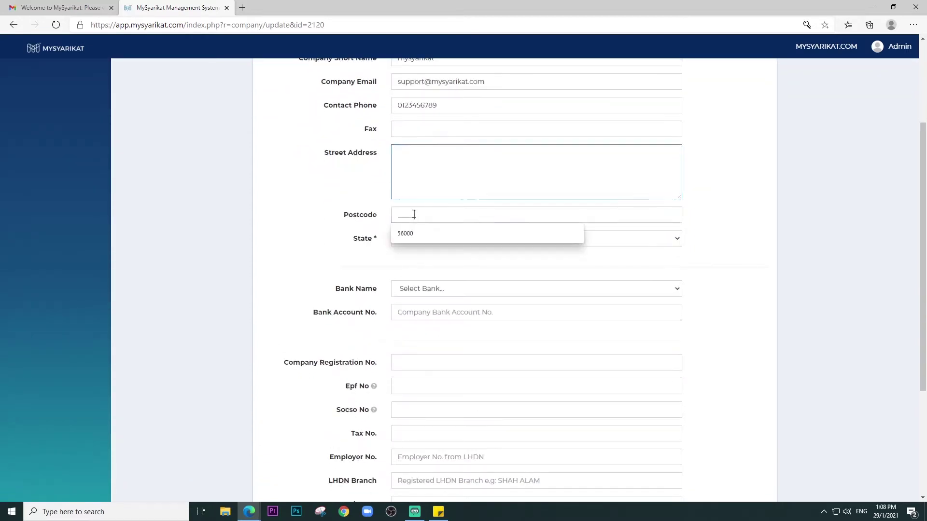
{"action": "left_click", "coordinate": [412, 234]}
- Choose Affin Bank, enter the bank account number, and set company registration number 1234
{"action": "left_click", "coordinate": [410, 288]}
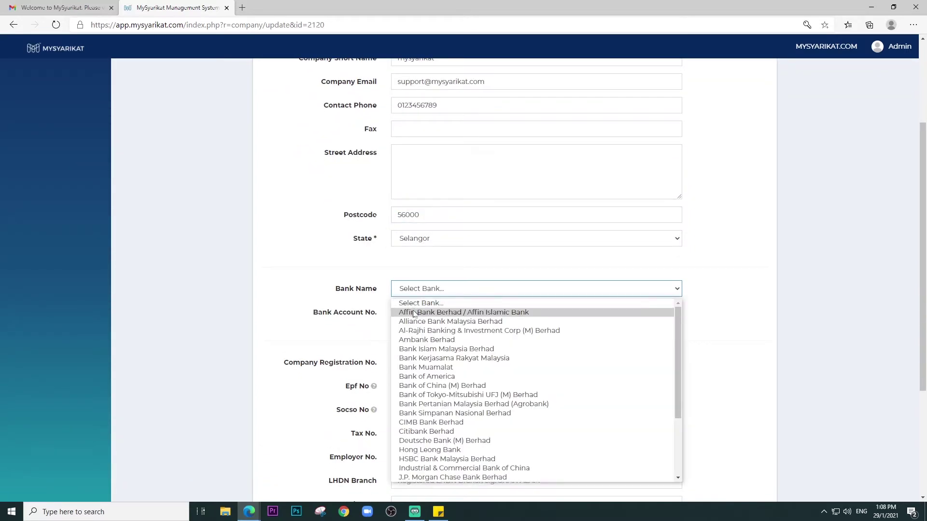
{"action": "left_click", "coordinate": [415, 314]}
{"action": "left_click", "coordinate": [415, 314]}
{"action": "type", "text": "12"}
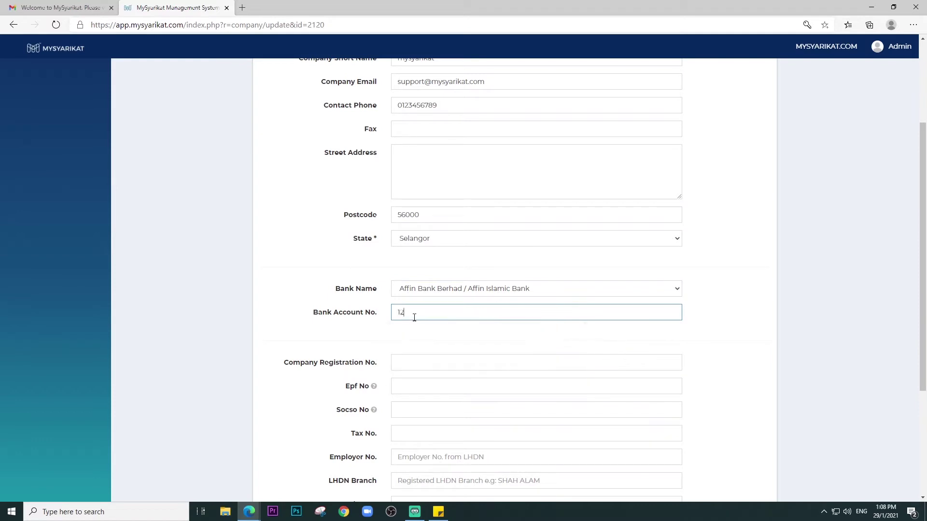
{"action": "type", "text": "345678"}
{"action": "left_click", "coordinate": [404, 362]}
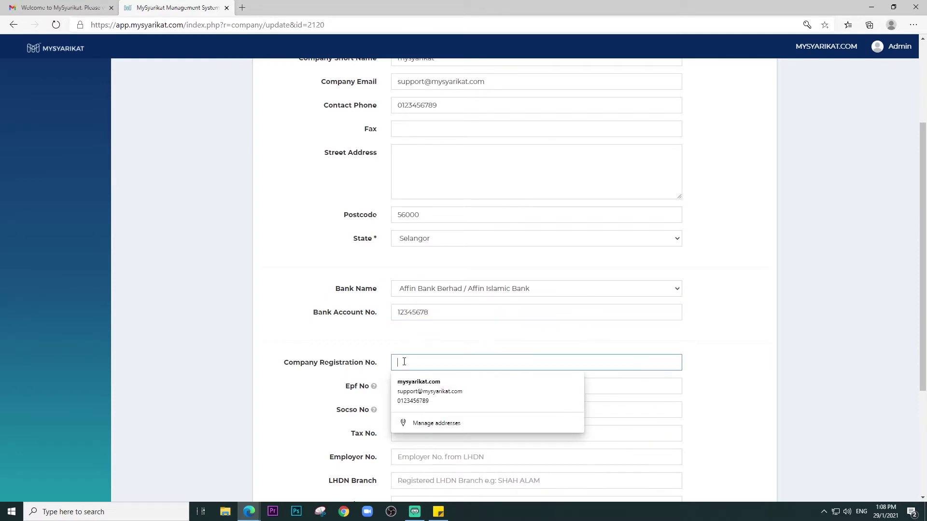
{"action": "type", "text": "1234"}
{"action": "left_click", "coordinate": [306, 345]}
{"action": "scroll", "coordinate": [310, 335], "scroll_direction": "down", "scroll_amount": 3}
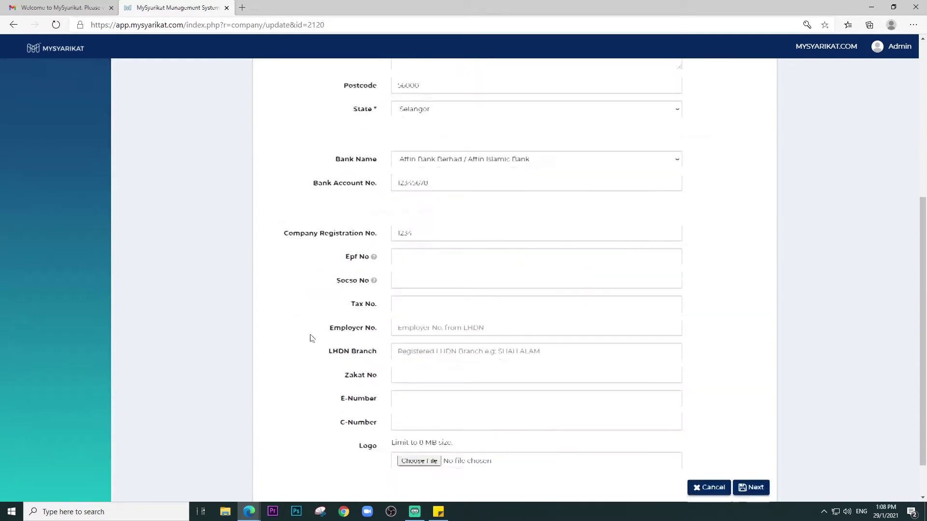
- Enter the EPF, SOCSO, tax and employer numbers as 1234
{"action": "left_click", "coordinate": [402, 247]}
{"action": "type", "text": "1234"}
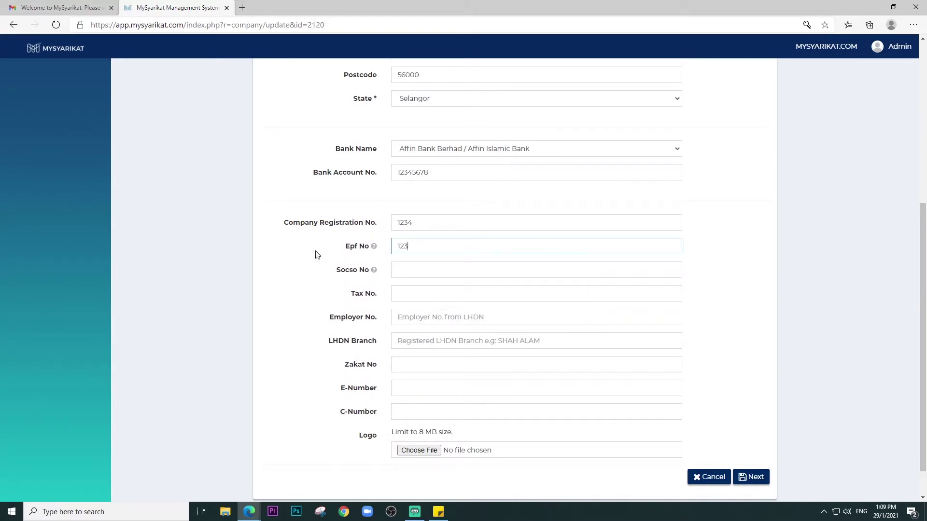
{"action": "left_click", "coordinate": [402, 269]}
{"action": "type", "text": "1234"}
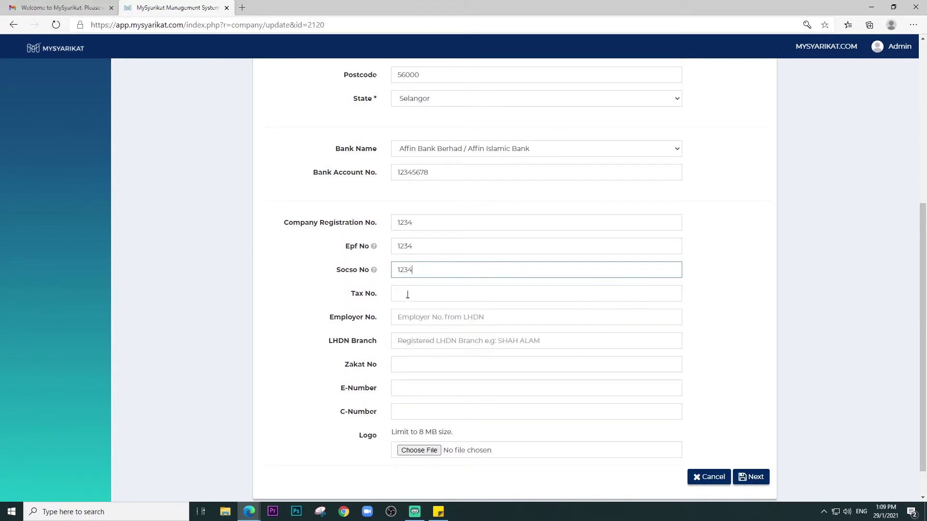
{"action": "left_click", "coordinate": [407, 294]}
{"action": "type", "text": "1234"}
{"action": "left_click", "coordinate": [411, 316]}
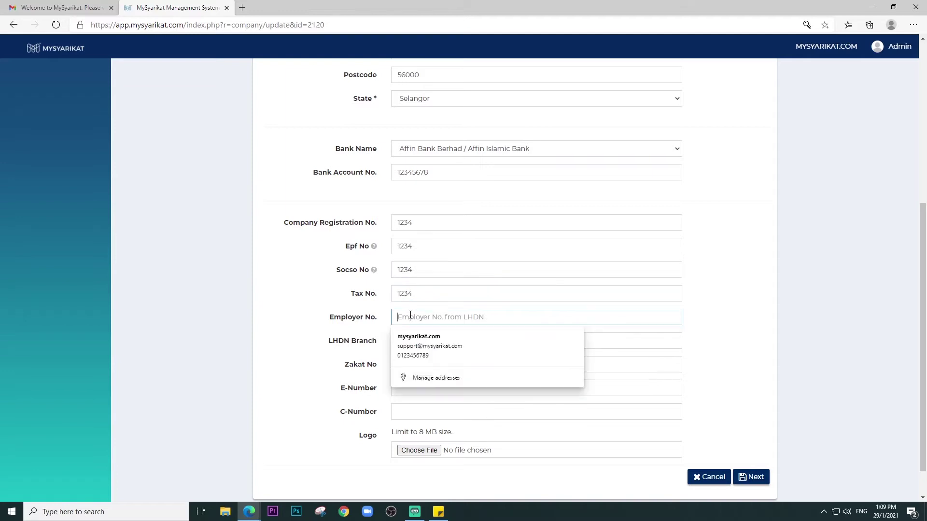
{"action": "type", "text": "1234"}
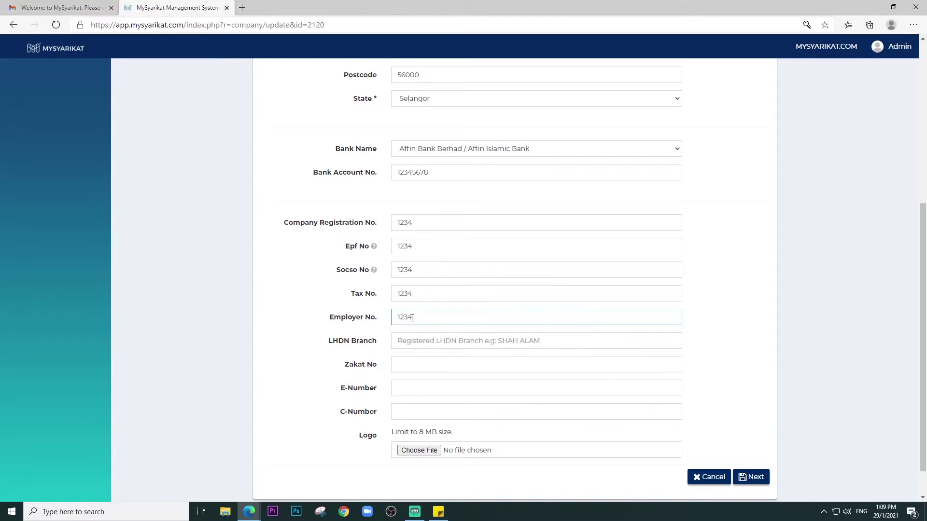
- Set the LHDN branch to Cheras, skip the company logo, and submit the company details
{"action": "left_click", "coordinate": [422, 346]}
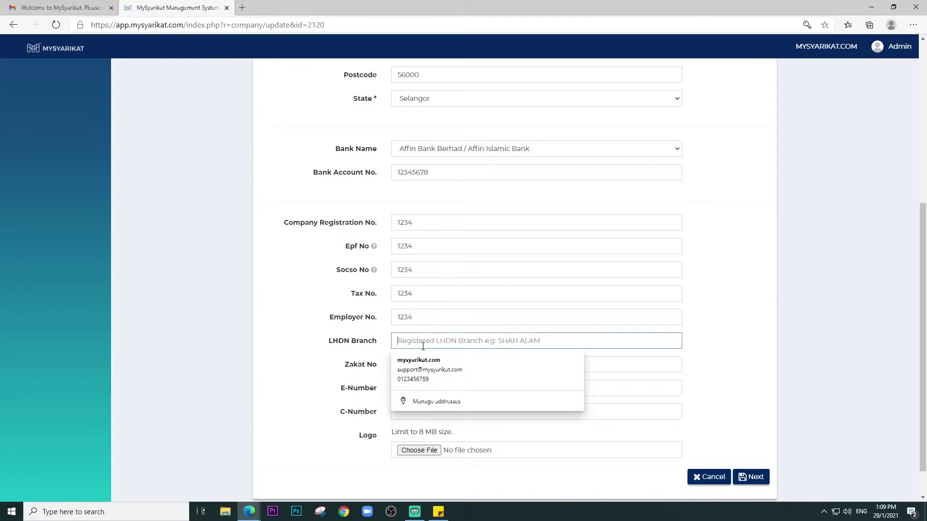
{"action": "type", "text": "Ch"}
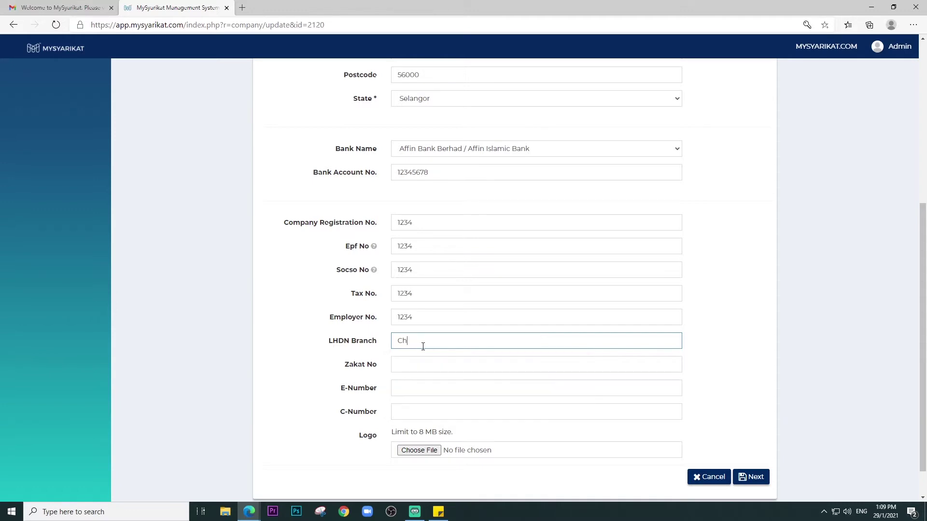
{"action": "type", "text": "eras"}
{"action": "left_click", "coordinate": [430, 451]}
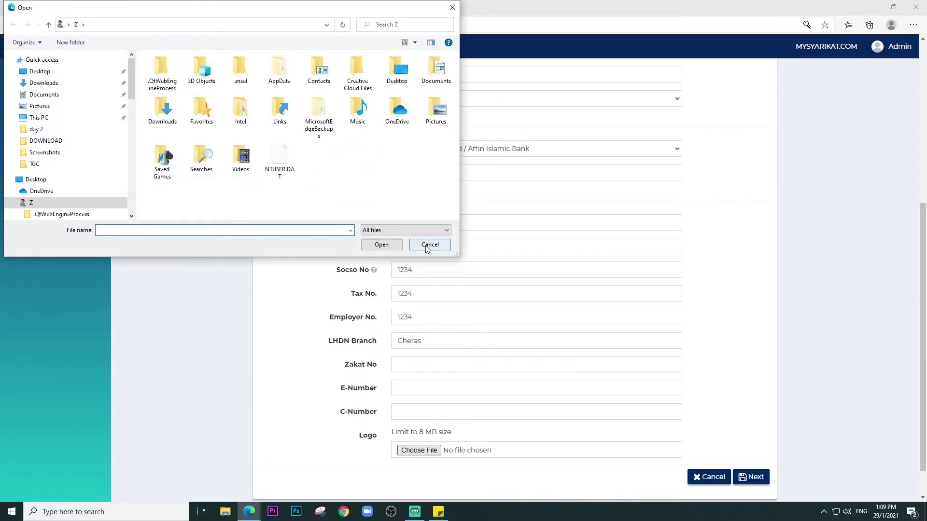
{"action": "left_click", "coordinate": [425, 245]}
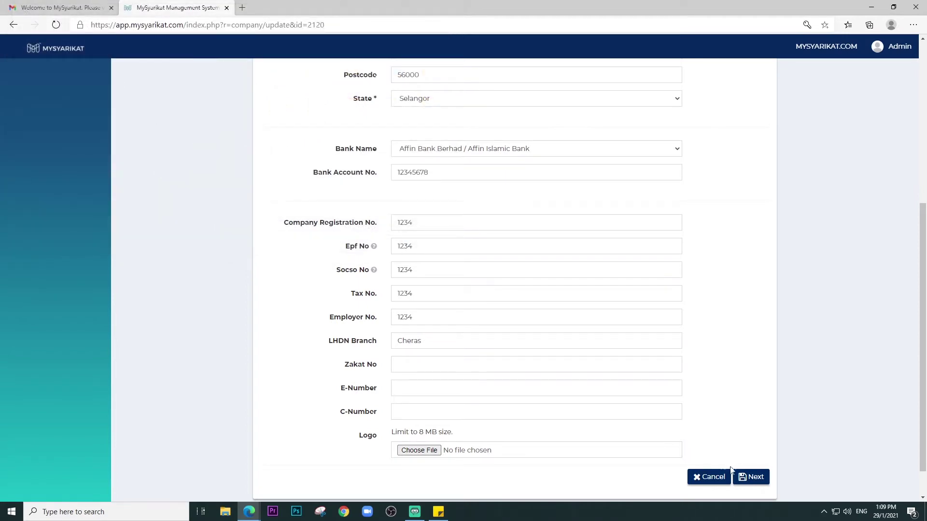
{"action": "left_click", "coordinate": [746, 477]}
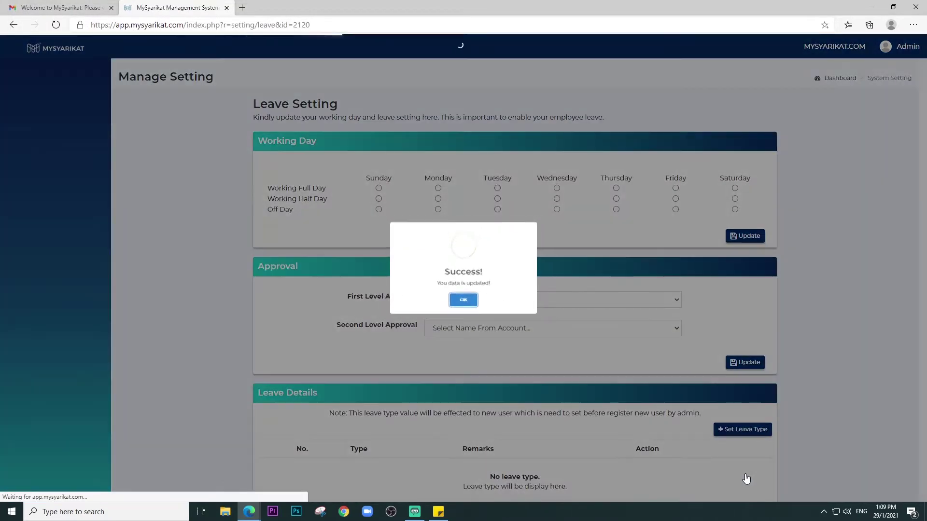
- Set Sunday and Saturday as off days and Monday–Friday as full working days, then save
{"action": "left_click", "coordinate": [472, 303]}
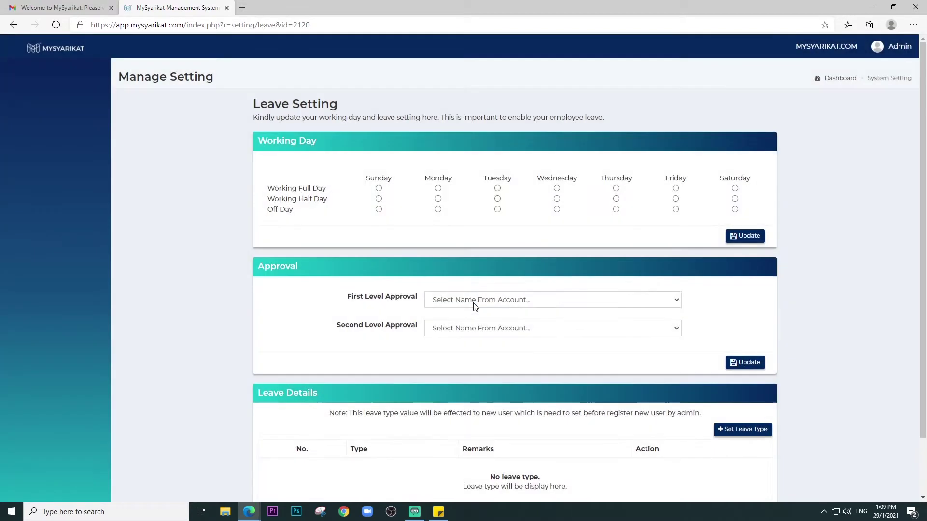
{"action": "left_click", "coordinate": [378, 209]}
{"action": "left_click", "coordinate": [438, 188]}
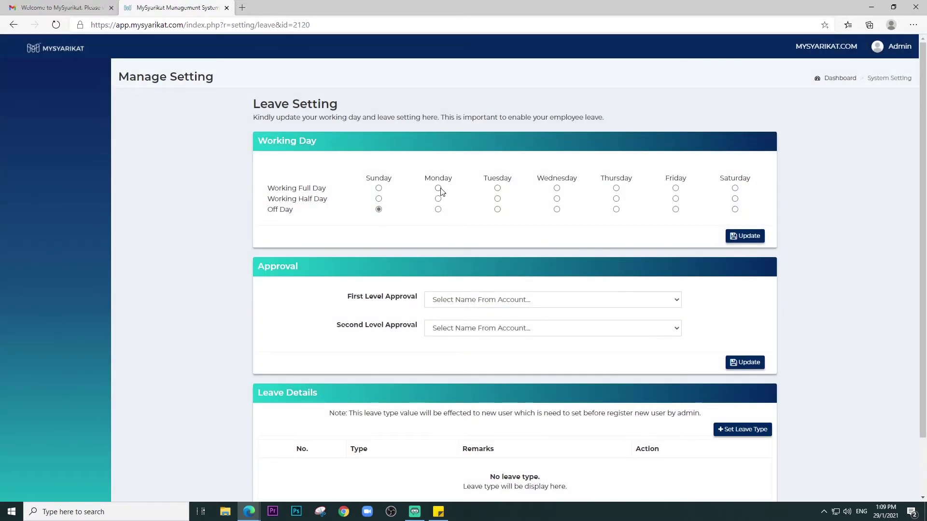
{"action": "left_click", "coordinate": [497, 188]}
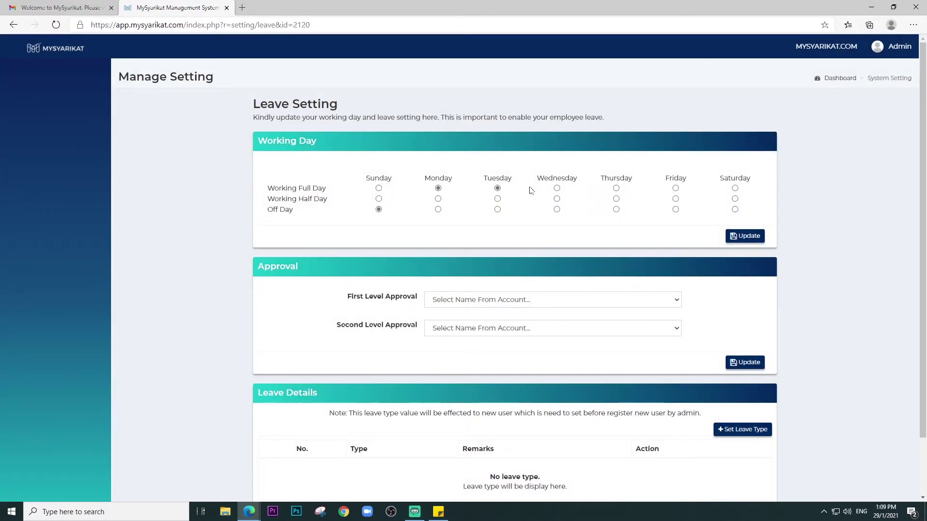
{"action": "left_click", "coordinate": [556, 188]}
{"action": "left_click", "coordinate": [616, 187]}
{"action": "left_click", "coordinate": [675, 188]}
{"action": "left_click", "coordinate": [734, 210]}
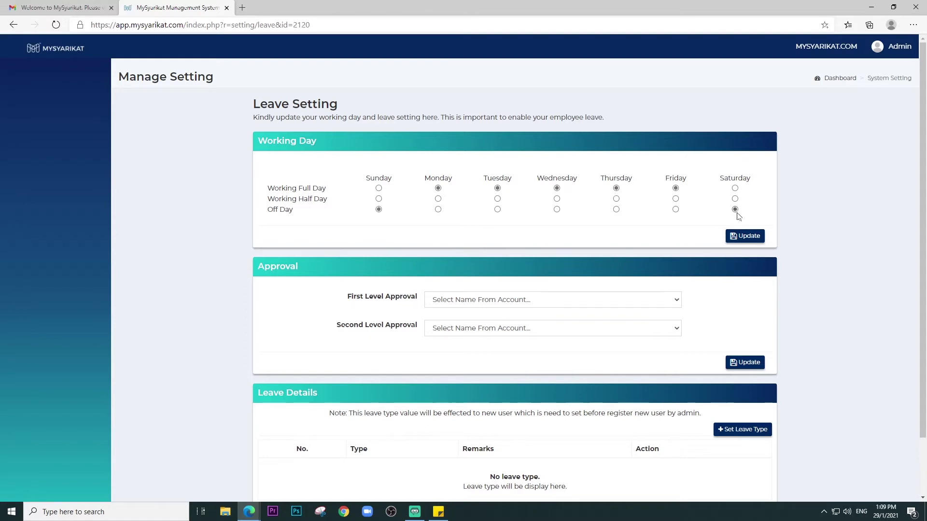
{"action": "left_click", "coordinate": [742, 237]}
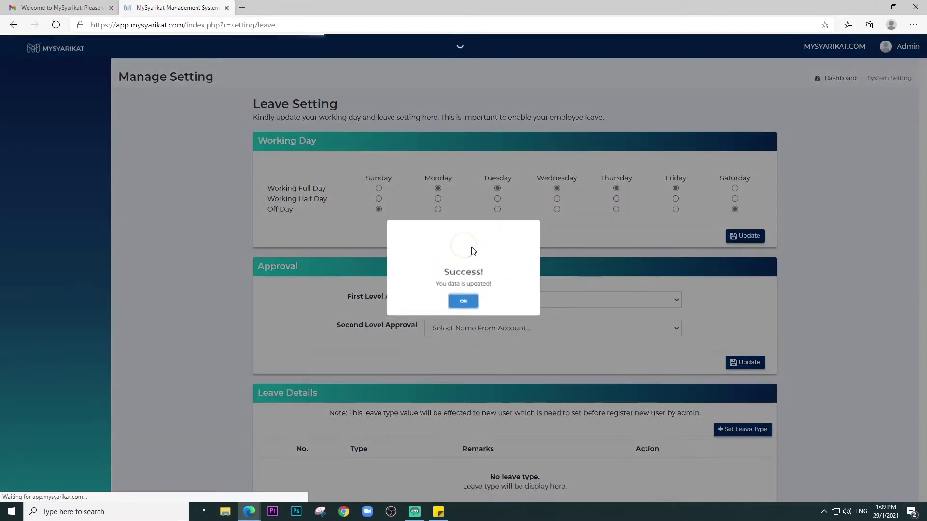
{"action": "left_click", "coordinate": [463, 301]}
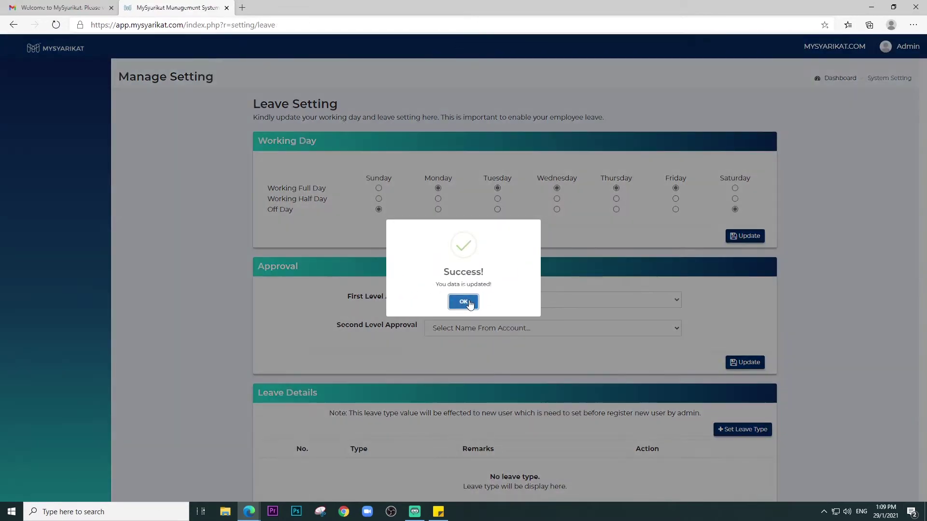
{"action": "scroll", "coordinate": [376, 220], "scroll_direction": "down", "scroll_amount": 2}
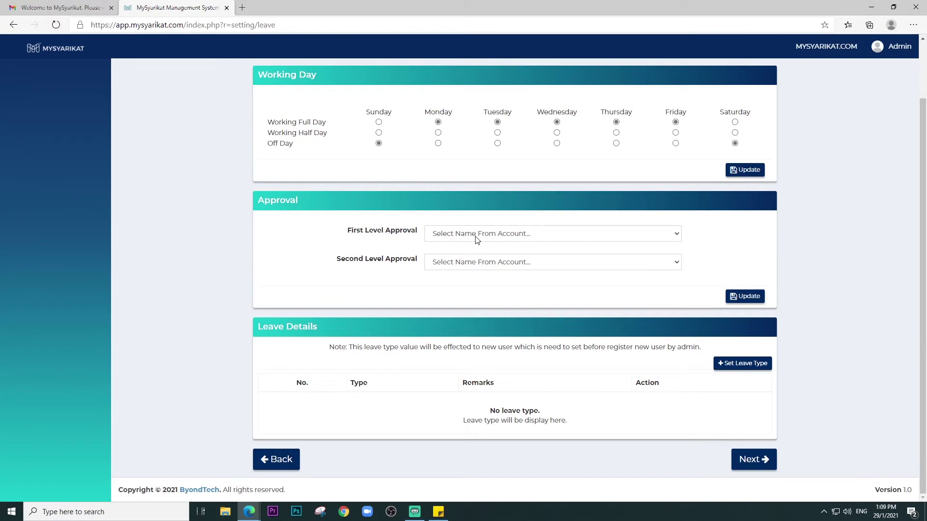
- Choose Admin for both first- and second-level approval and apply it to all users
{"action": "left_click", "coordinate": [475, 236]}
{"action": "left_click", "coordinate": [473, 256]}
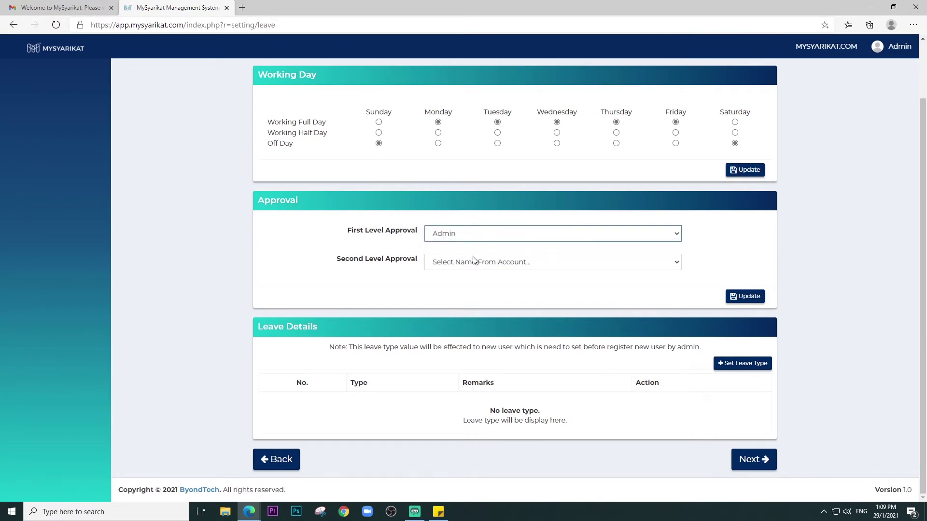
{"action": "left_click", "coordinate": [473, 262]}
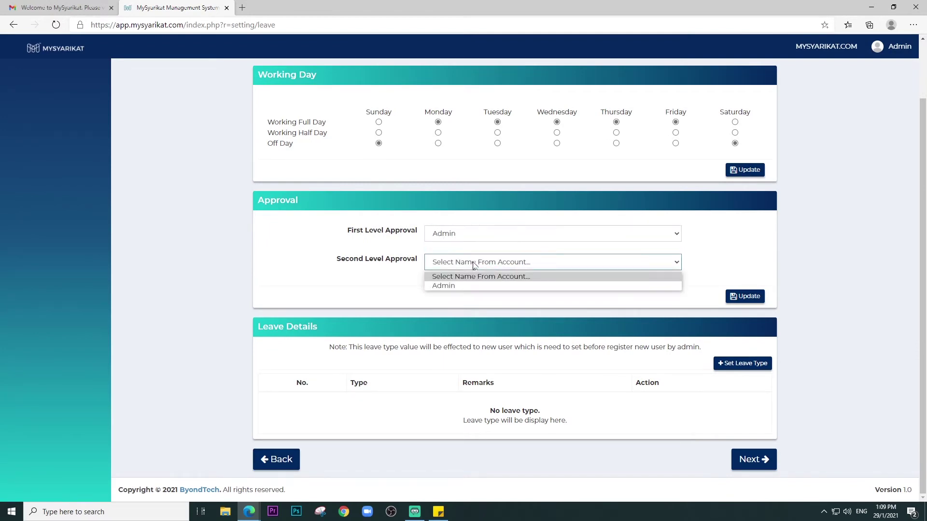
{"action": "left_click", "coordinate": [471, 285]}
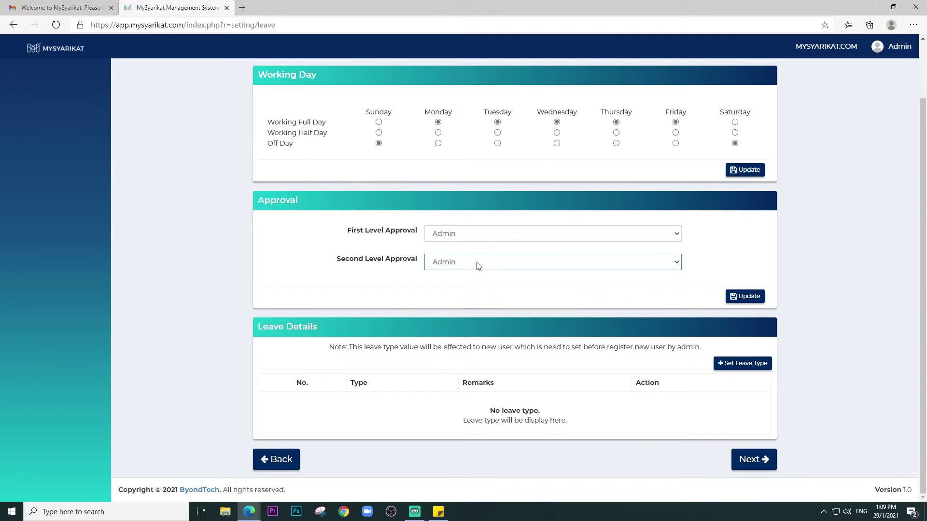
{"action": "left_click", "coordinate": [743, 296]}
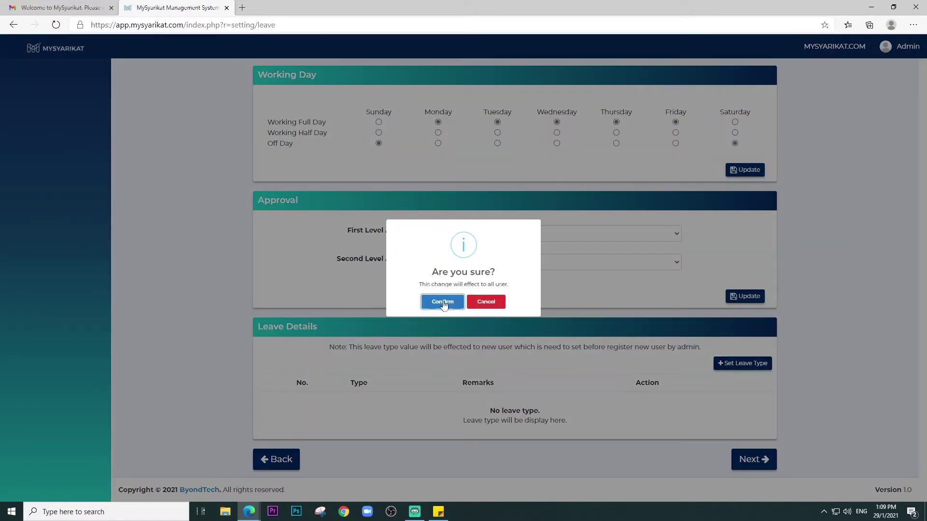
{"action": "left_click", "coordinate": [442, 303]}
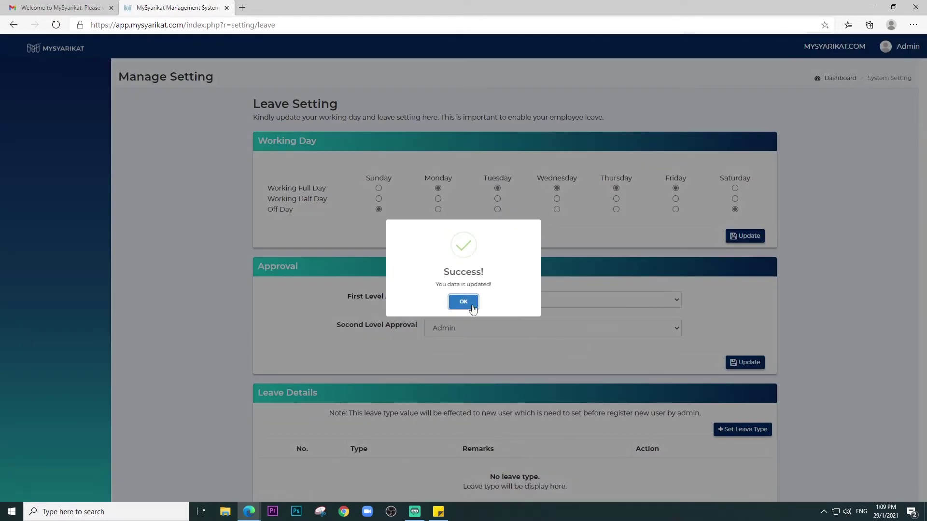
{"action": "left_click", "coordinate": [467, 305]}
{"action": "scroll", "coordinate": [517, 331], "scroll_direction": "down", "scroll_amount": 3}
- Start a new Annual Leave type covering Board of Director, HOD/Manager, Finance/Account, Human Resource and Employee
{"action": "left_click", "coordinate": [753, 365]}
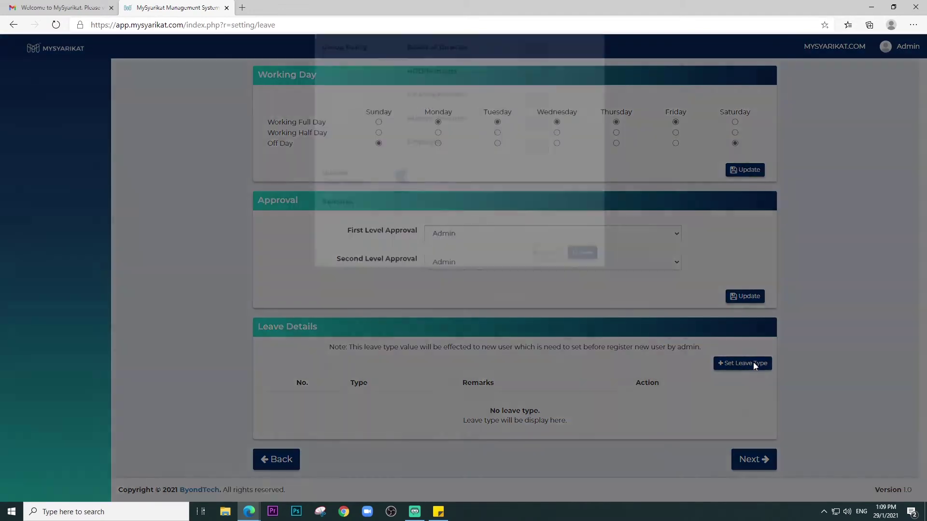
{"action": "left_click", "coordinate": [451, 97]}
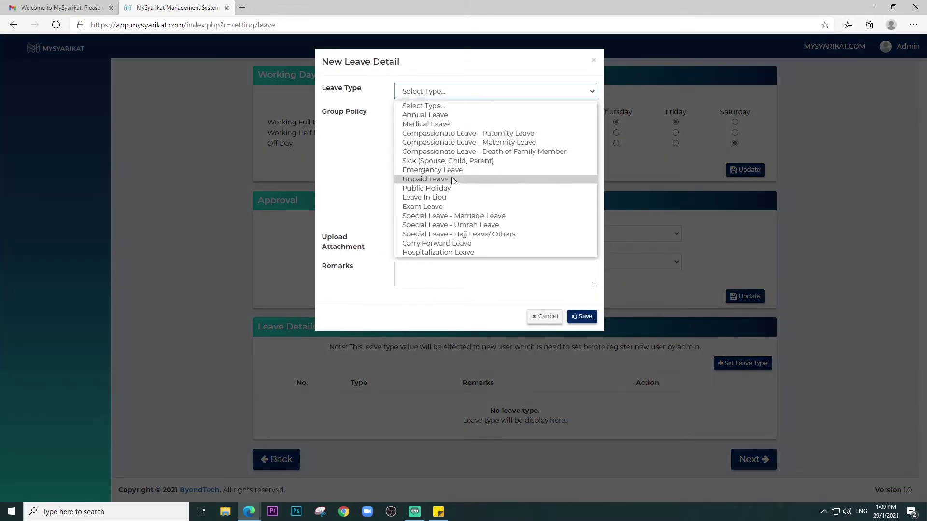
{"action": "left_click", "coordinate": [453, 116]}
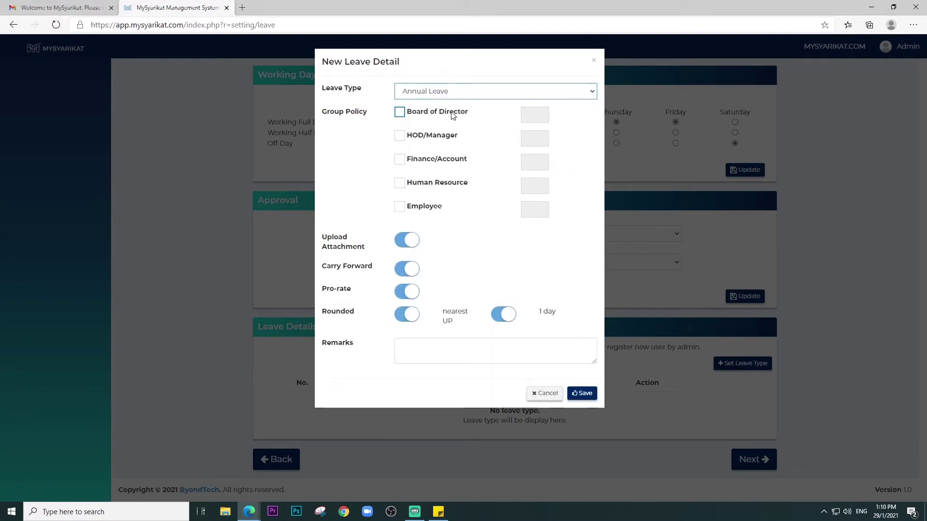
{"action": "left_click", "coordinate": [453, 116]}
{"action": "left_click", "coordinate": [443, 138]}
{"action": "left_click", "coordinate": [436, 161]}
{"action": "left_click", "coordinate": [436, 184]}
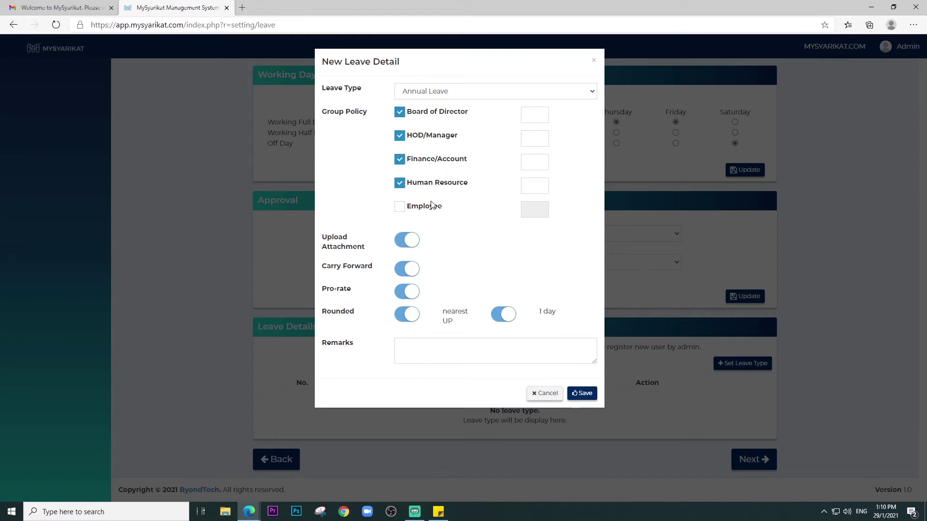
{"action": "left_click", "coordinate": [431, 205]}
- Give each of the five groups 8 days of Annual Leave and save the leave type
{"action": "left_click", "coordinate": [534, 116]}
{"action": "type", "text": "0"}
{"action": "left_click_drag", "start_coordinate": [535, 116], "coordinate": [522, 117]}
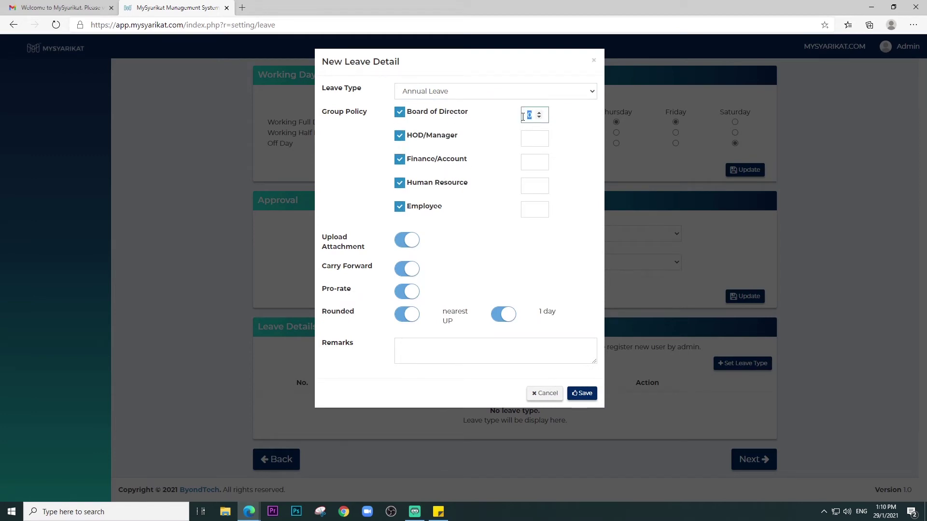
{"action": "type", "text": "8"}
{"action": "left_click", "coordinate": [531, 139]}
{"action": "type", "text": "8"}
{"action": "left_click", "coordinate": [530, 162]}
{"action": "type", "text": "8"}
{"action": "left_click", "coordinate": [529, 188]}
{"action": "type", "text": "8"}
{"action": "left_click", "coordinate": [532, 210]}
{"action": "type", "text": "8"}
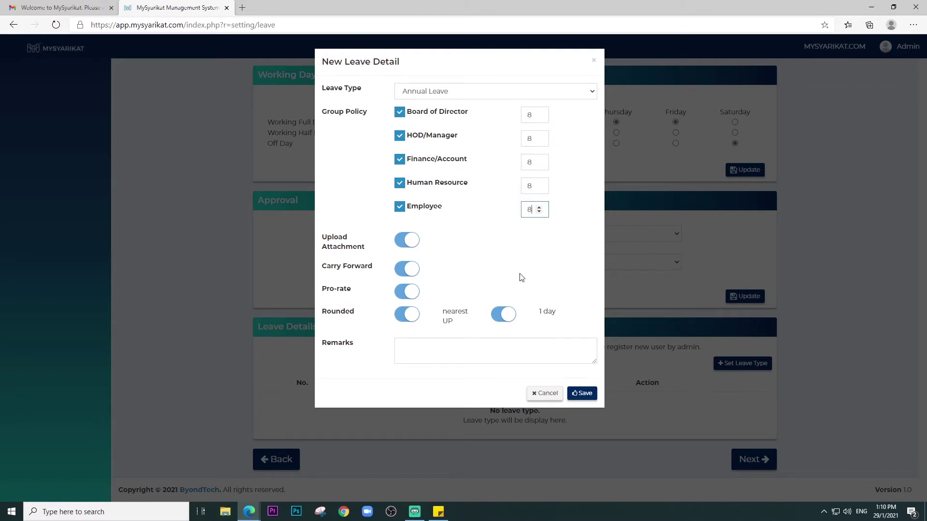
{"action": "left_click", "coordinate": [584, 394]}
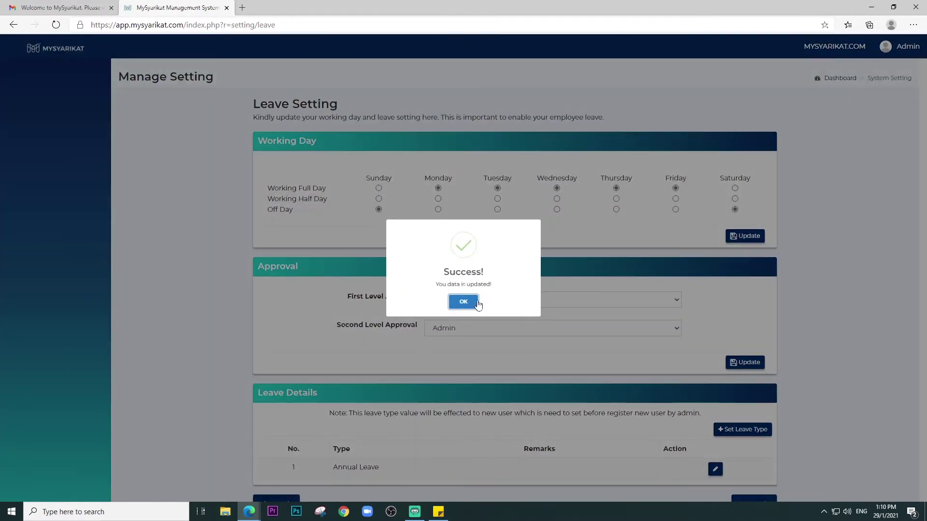
{"action": "left_click", "coordinate": [470, 302]}
{"action": "scroll", "coordinate": [476, 300], "scroll_direction": "down", "scroll_amount": 1}
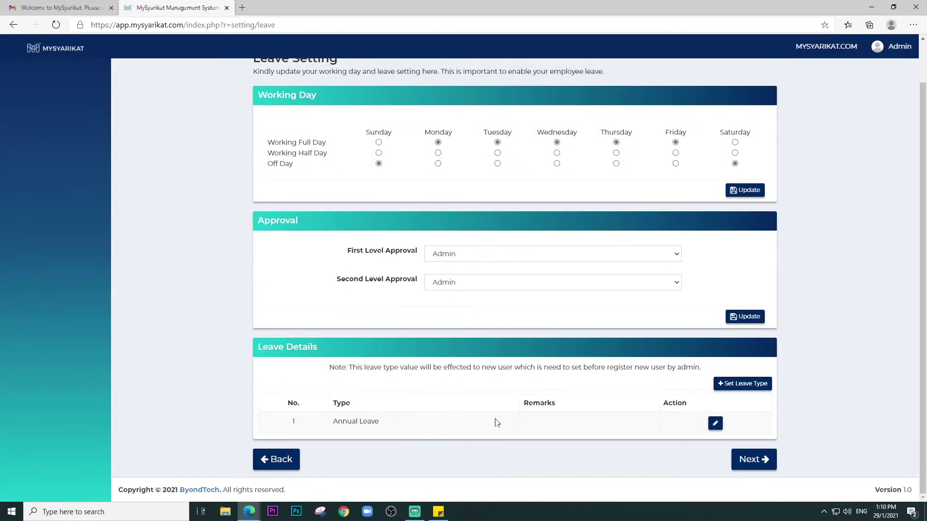
- Create a department named Multimedia with code MM and Active status
{"action": "left_click", "coordinate": [755, 461]}
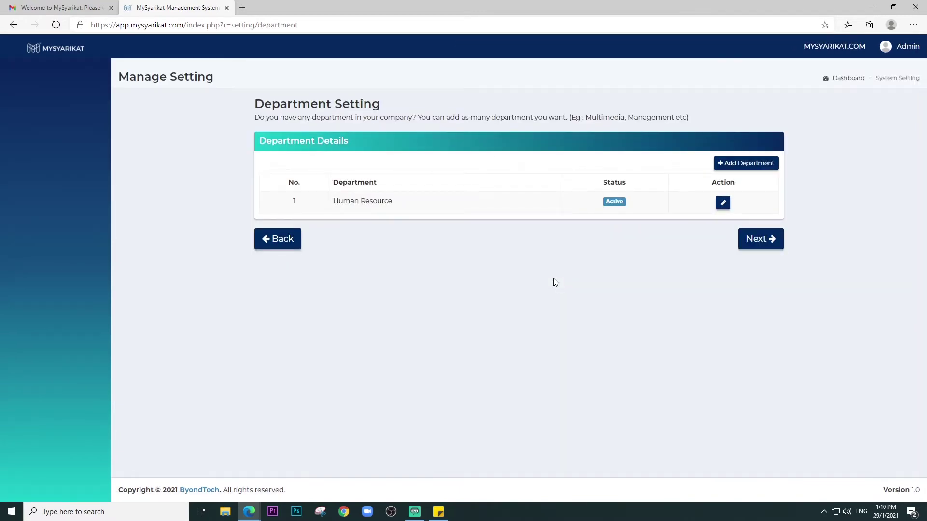
{"action": "left_click", "coordinate": [746, 163]}
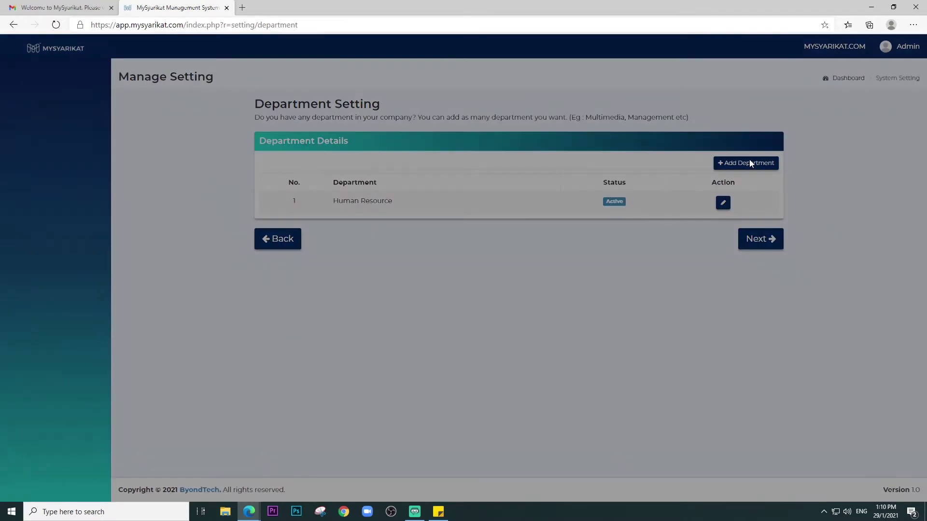
{"action": "left_click", "coordinate": [457, 90]}
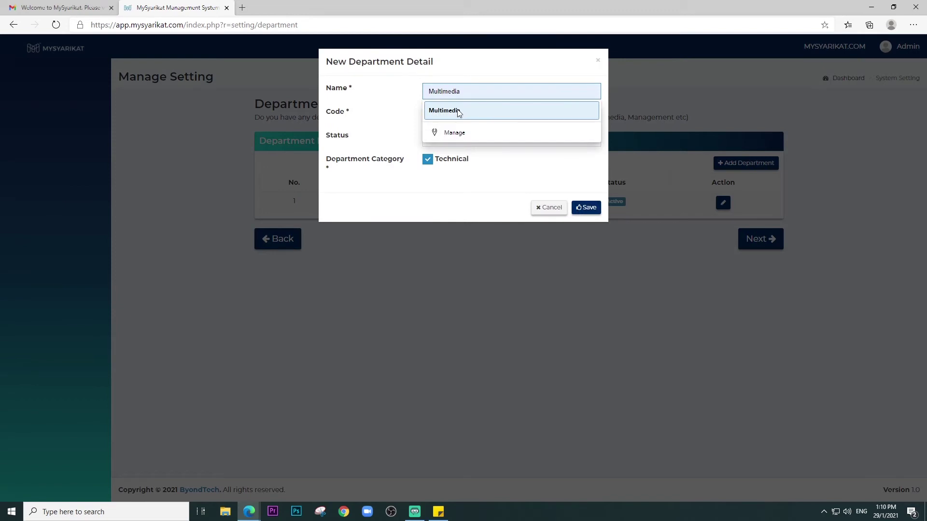
{"action": "left_click", "coordinate": [458, 111]}
{"action": "left_click", "coordinate": [457, 114]}
{"action": "type", "text": "MM"}
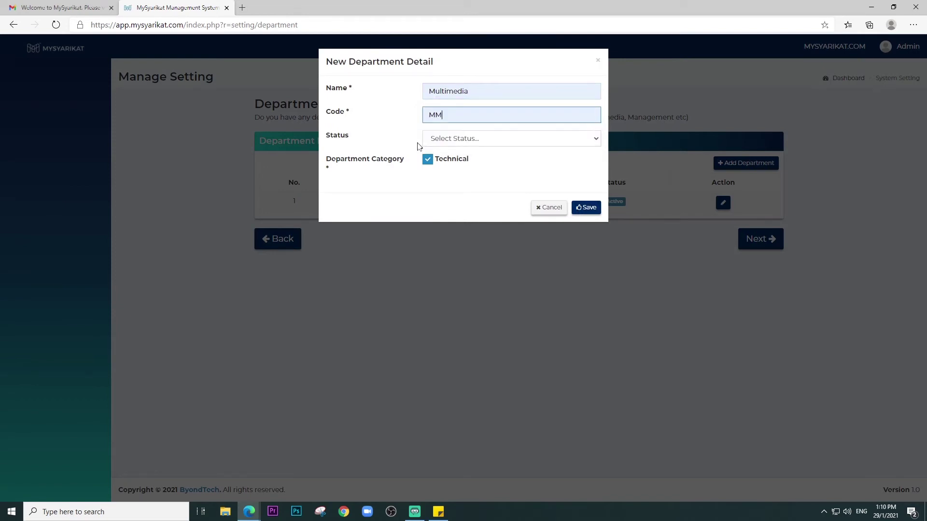
{"action": "left_click", "coordinate": [455, 140]}
{"action": "left_click", "coordinate": [455, 159]}
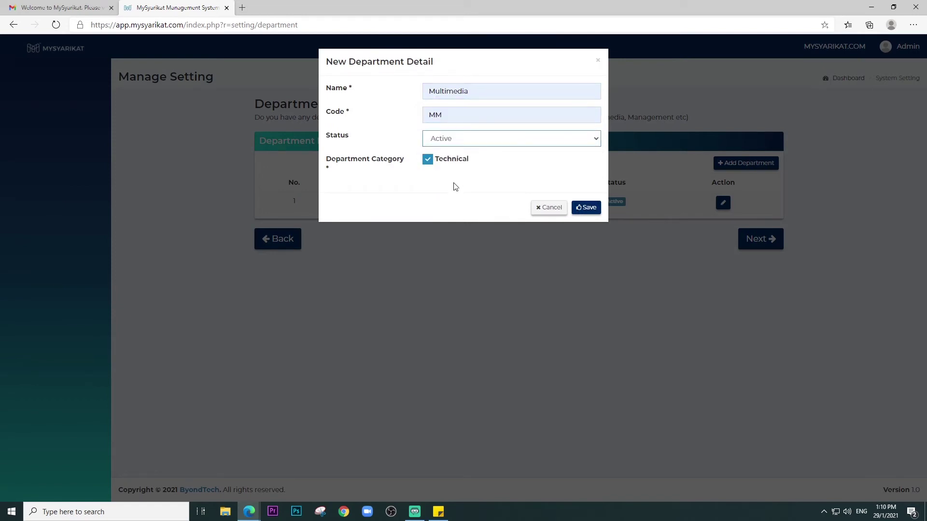
{"action": "left_click", "coordinate": [586, 208]}
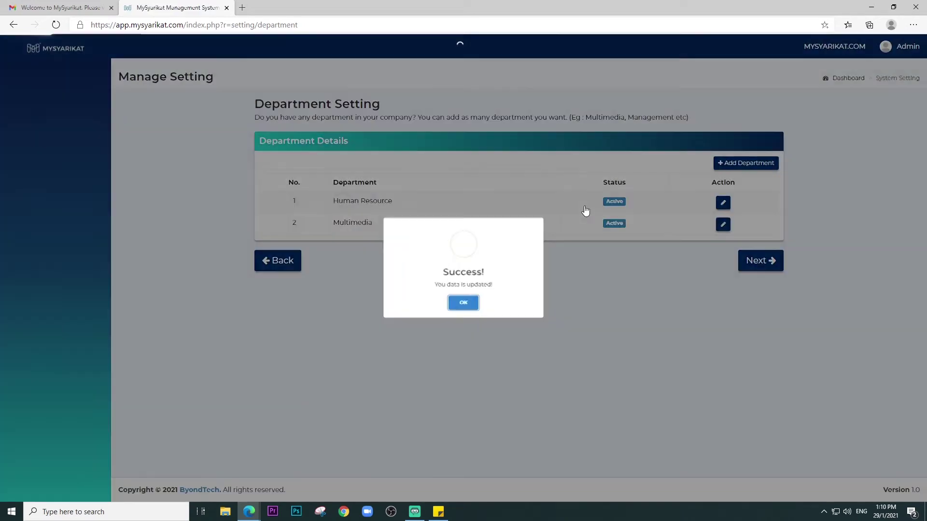
{"action": "left_click", "coordinate": [464, 303]}
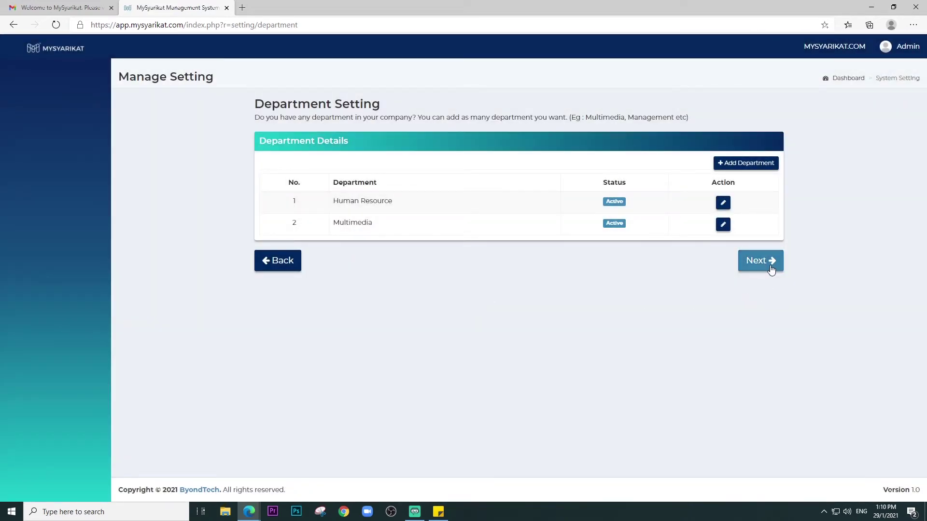
- Pass through the Notification Setting page with all five notifications kept on
{"action": "left_click", "coordinate": [771, 270]}
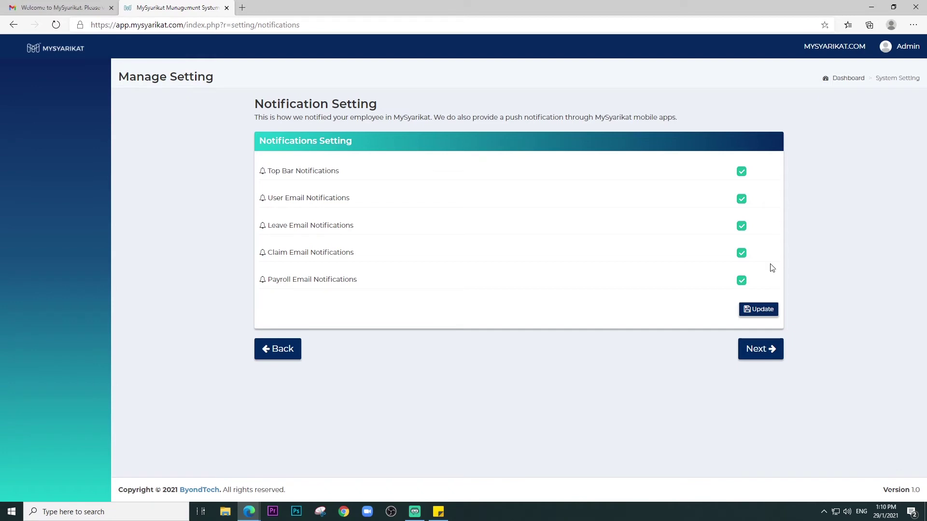
{"action": "left_click", "coordinate": [768, 349]}
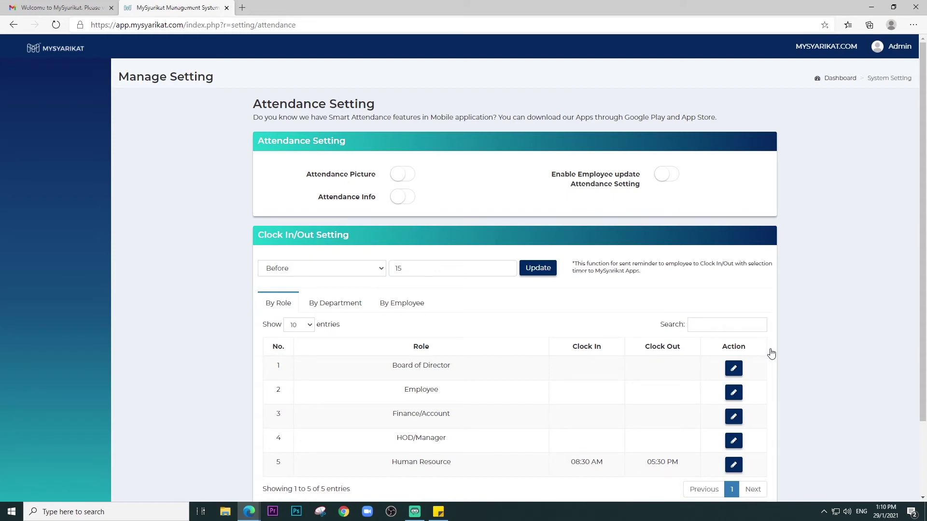
- Switch on Attendance Picture and Attendance Info and keep Human Resource at 08:30 AM–05:30 PM
{"action": "left_click", "coordinate": [404, 175]}
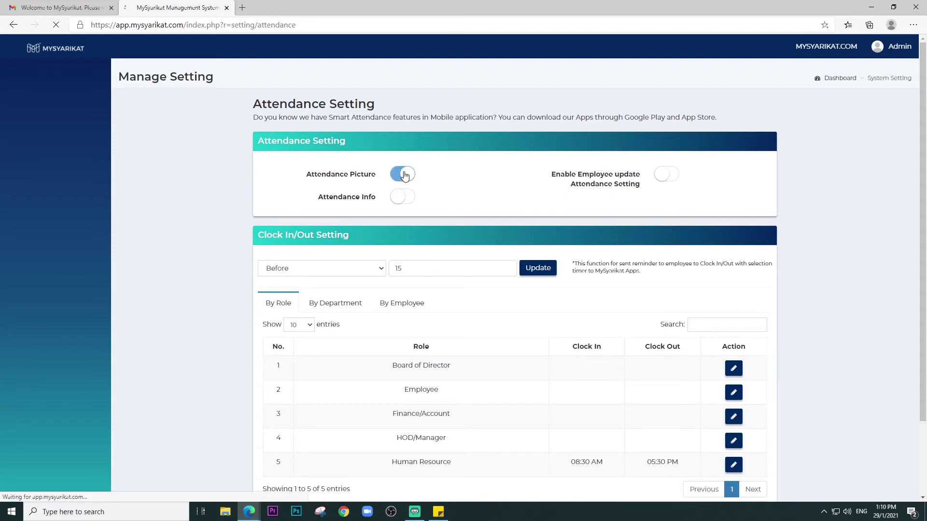
{"action": "left_click", "coordinate": [403, 198]}
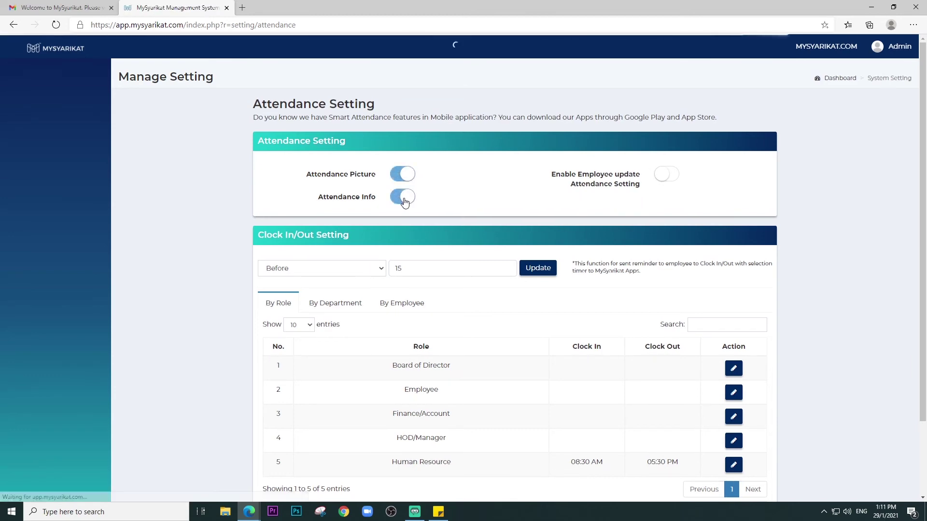
{"action": "scroll", "coordinate": [405, 202], "scroll_direction": "down", "scroll_amount": 3}
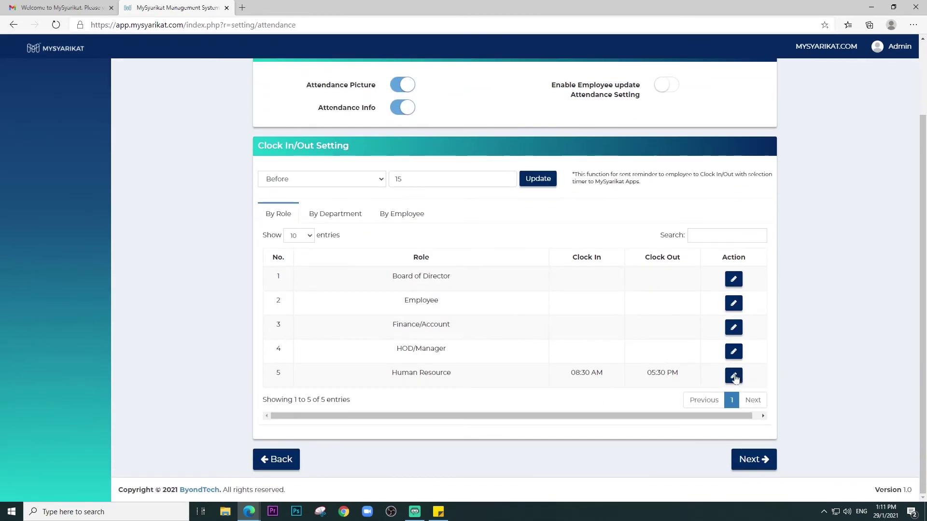
{"action": "left_click", "coordinate": [734, 376]}
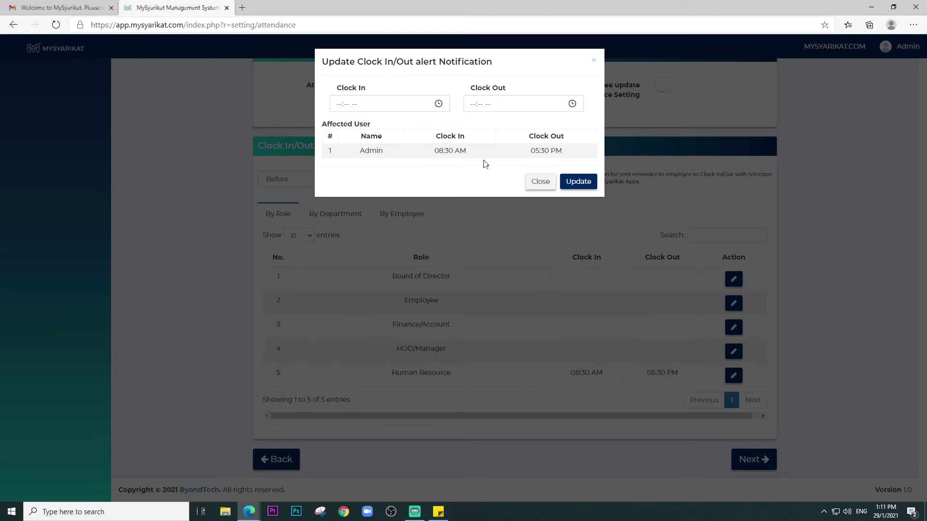
{"action": "left_click", "coordinate": [572, 180]}
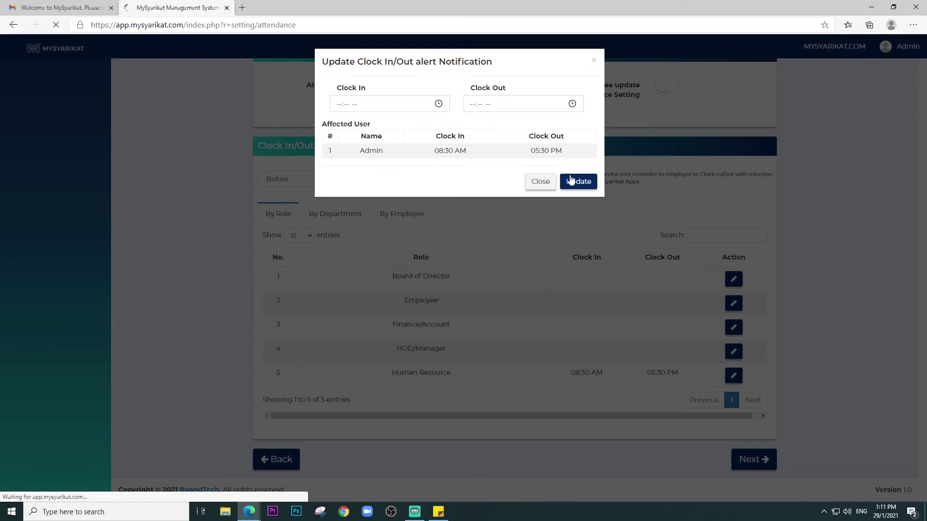
{"action": "scroll", "coordinate": [664, 399], "scroll_direction": "down", "scroll_amount": 3}
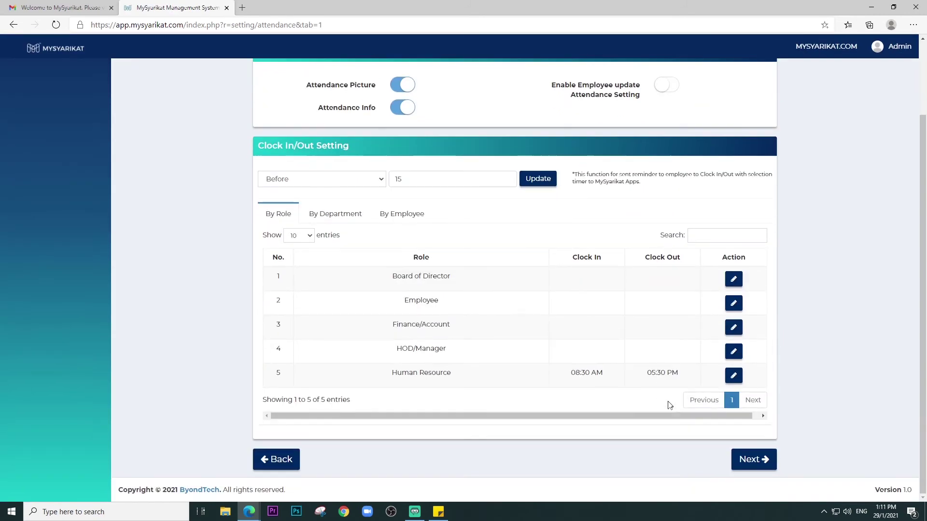
{"action": "left_click", "coordinate": [766, 466]}
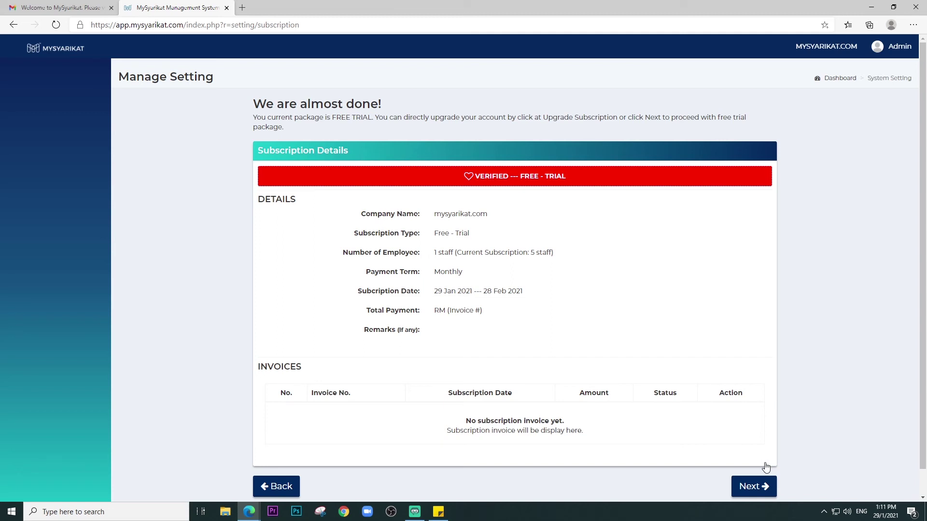
- Proceed with the free-trial subscription to finish the account setup
{"action": "left_click", "coordinate": [765, 486]}
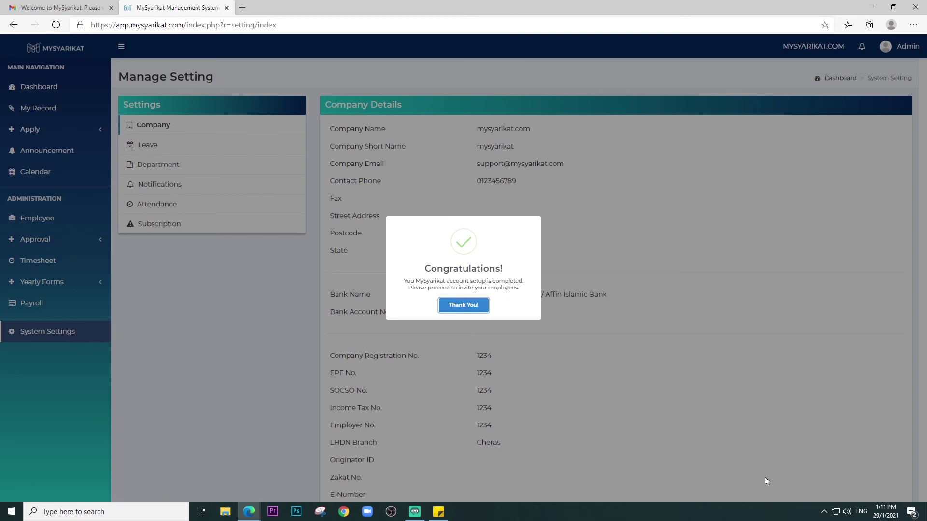
- Close the Congratulations message with Thank You!, returning to the Company Details settings page
{"action": "left_click", "coordinate": [475, 304]}
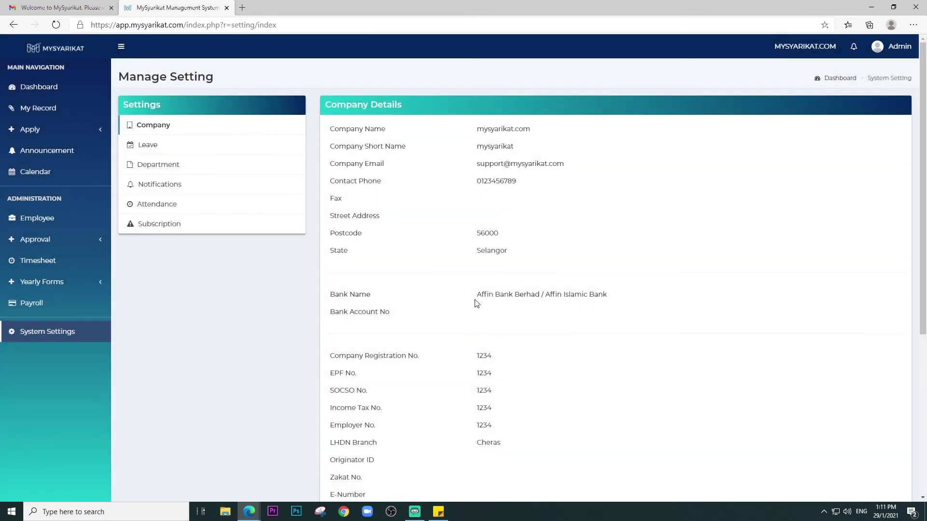